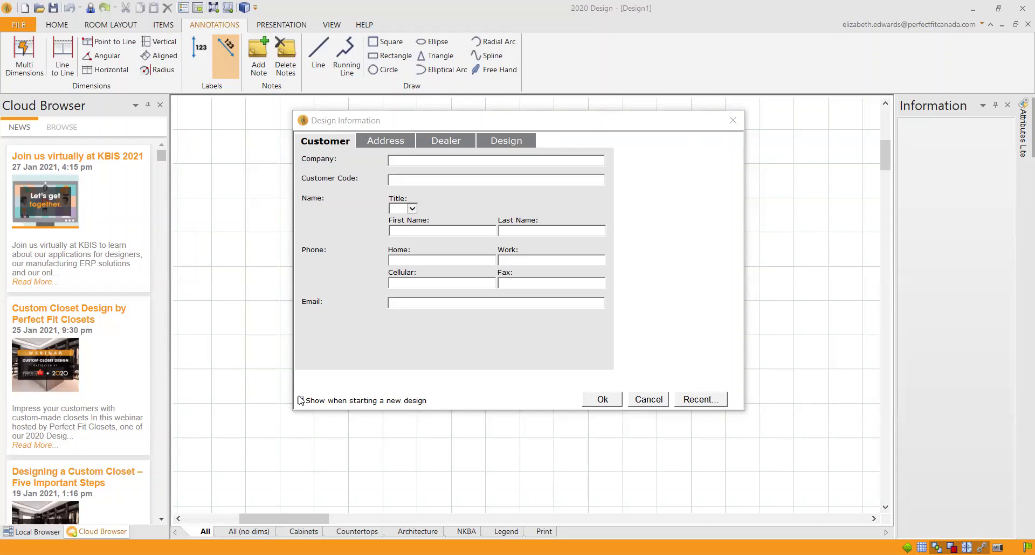
Step: Keep the form showing for new designs and enter a project ID ending in '- BDRM 1'
left_click(301, 400)
left_click(514, 143)
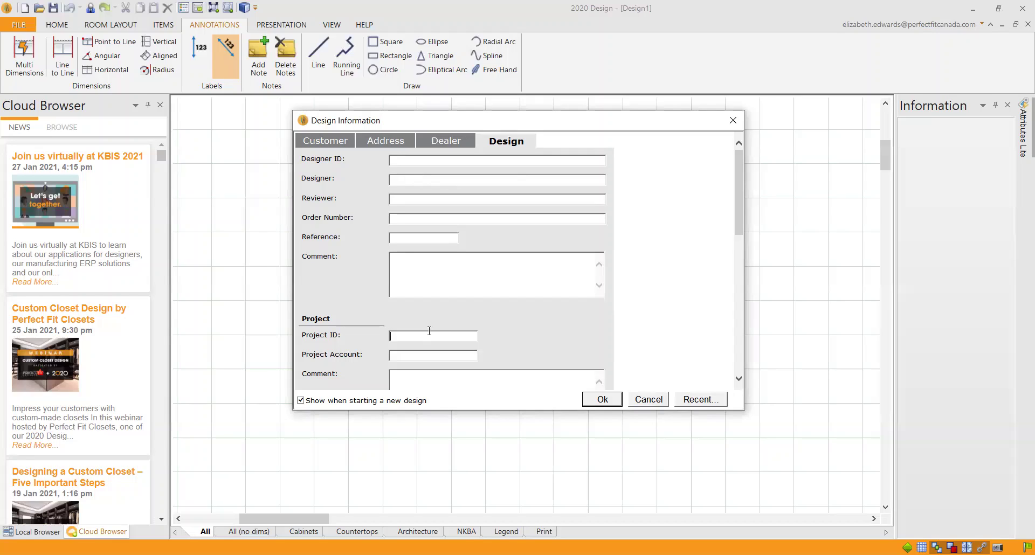
left_click(430, 331)
type("EDWards")
key("BackSpace")
key("BackSpace")
key("BackSpace")
key("BackSpace")
type("ar")
key("BackSpace")
type("ARDS - BDRM 1")
Step: Enter the customer's first and last name on the Customer tab
left_click(339, 144)
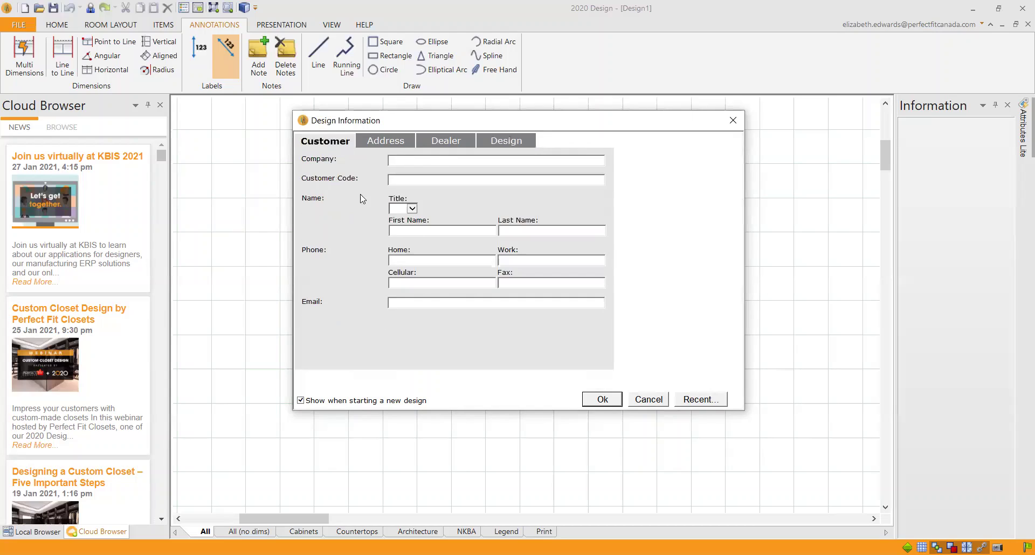
left_click(423, 232)
Step: Review the Address and Dealer details and the Recent designs list without choosing one
left_click(390, 141)
left_click(464, 144)
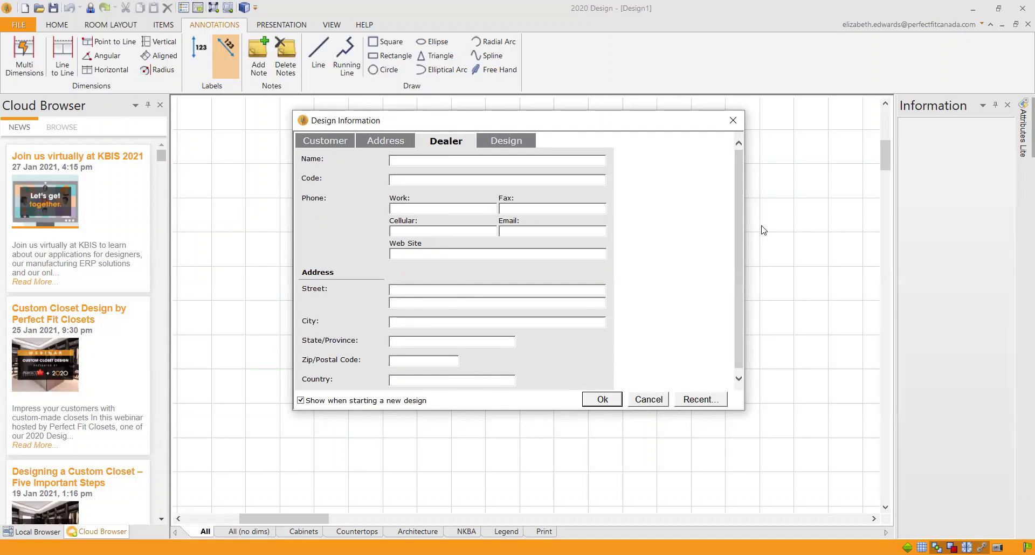
left_click_drag(741, 216, 740, 288)
left_click(507, 141)
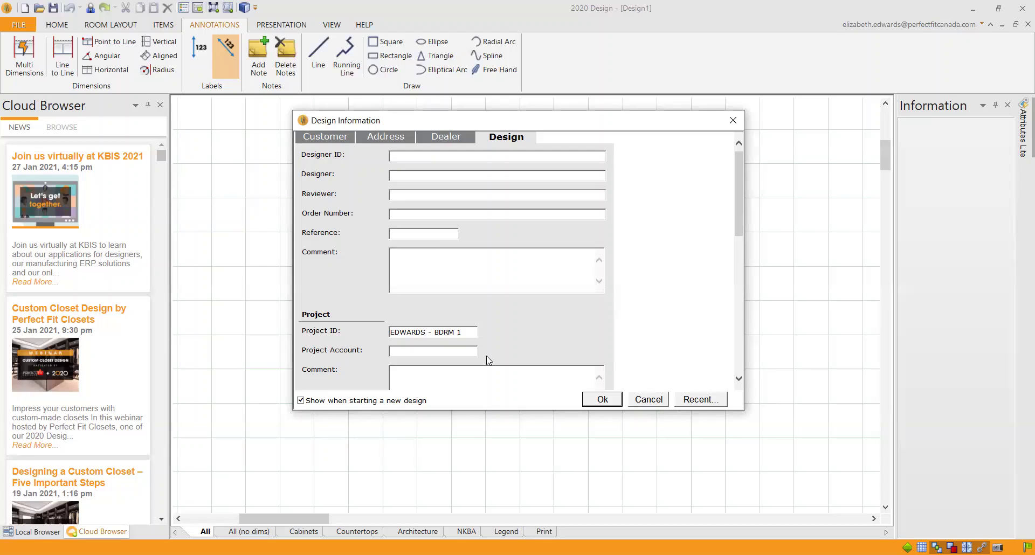
left_click(700, 400)
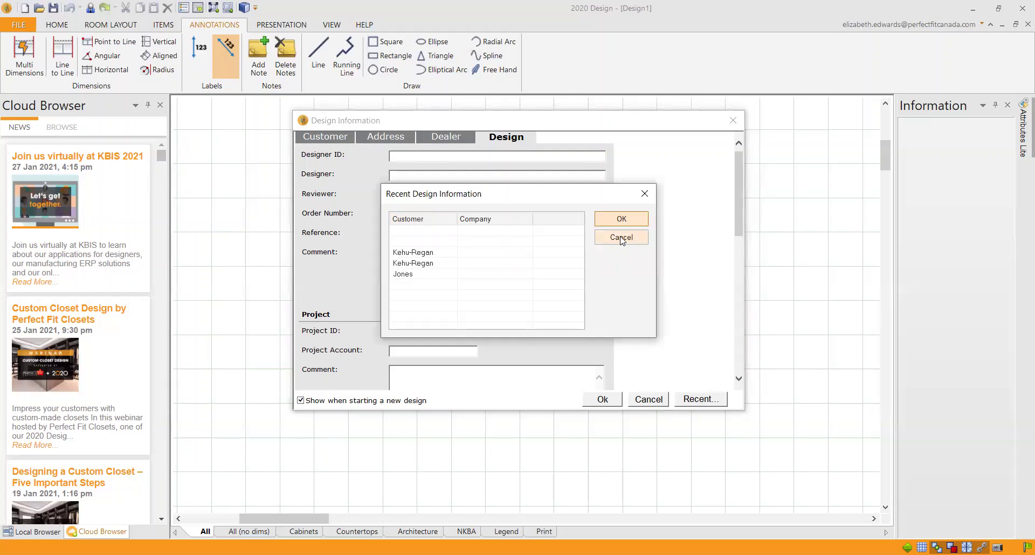
left_click(622, 239)
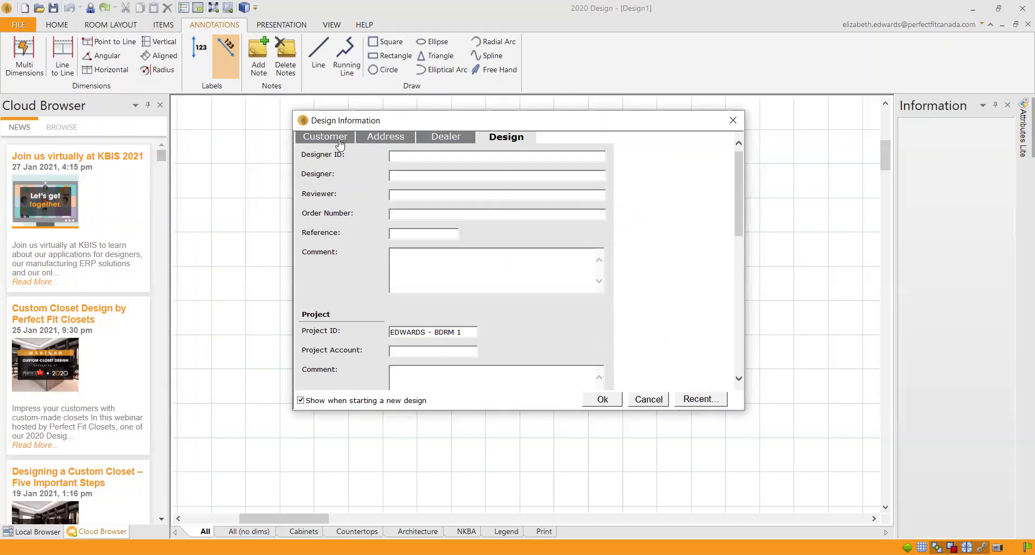
Step: Change the project ID's ending to 'BDRM 2' and close the form with Ok
left_click(473, 331)
key("BackSpace")
type("2")
left_click(606, 404)
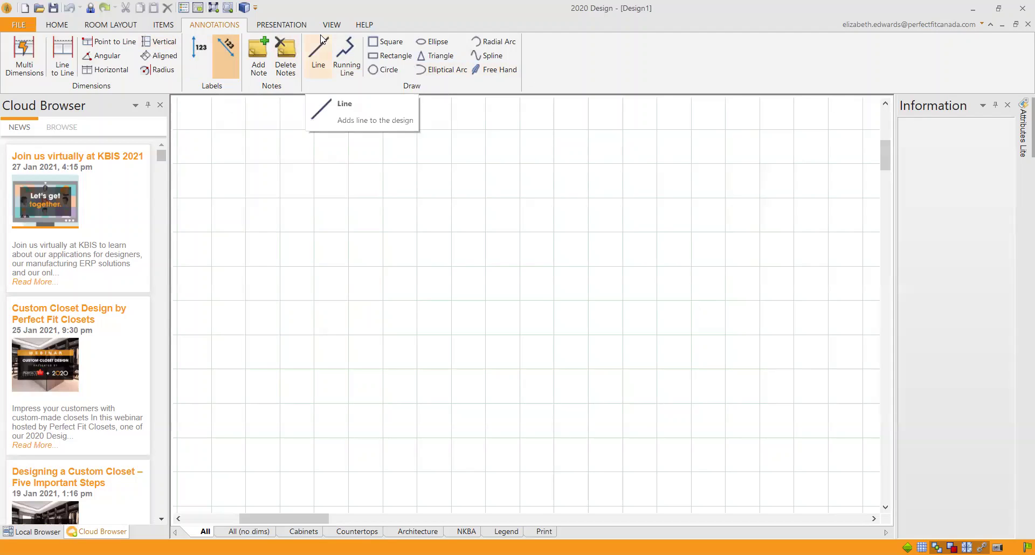
Step: Look over the View tab's Screen Preset list and close it without applying a preset
left_click(339, 26)
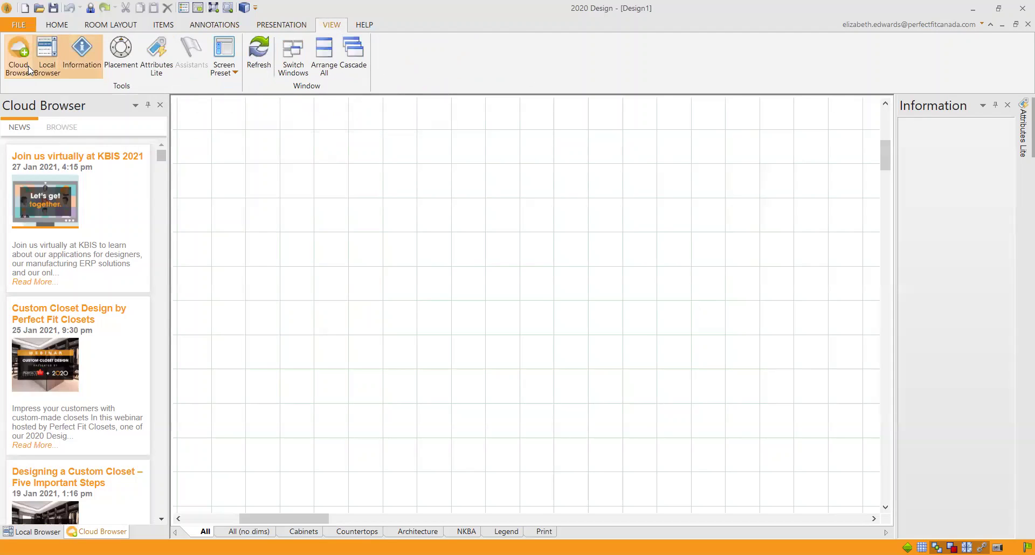
left_click(231, 74)
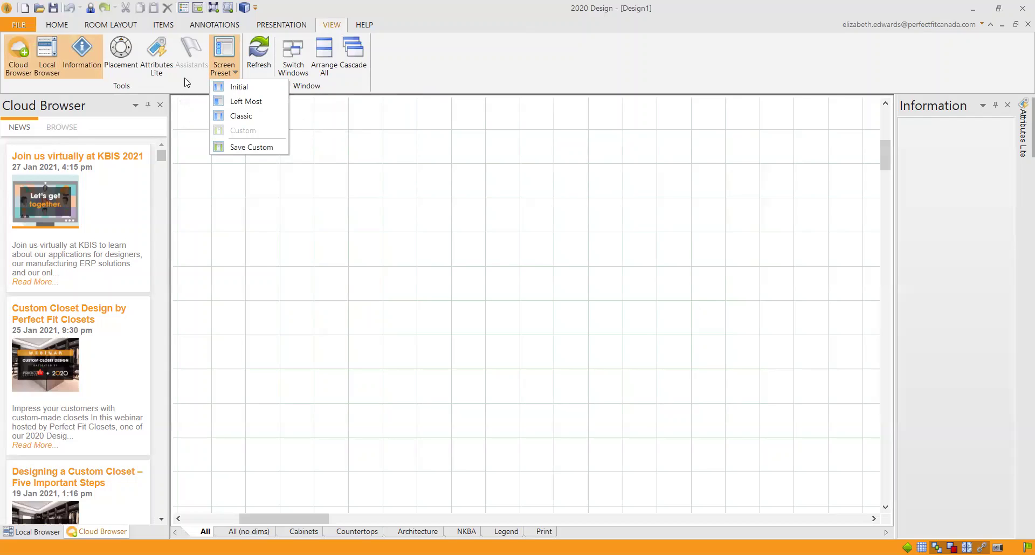
left_click(209, 178)
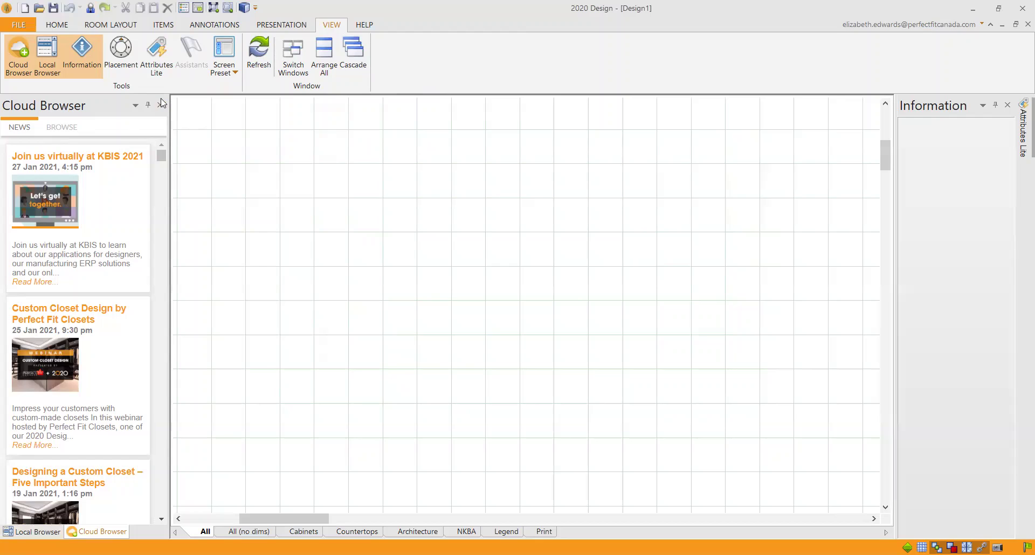
Step: Show the PFC_CAN catalogue's Modules in the Local Browser and start the Continuous wall tool
left_click(38, 532)
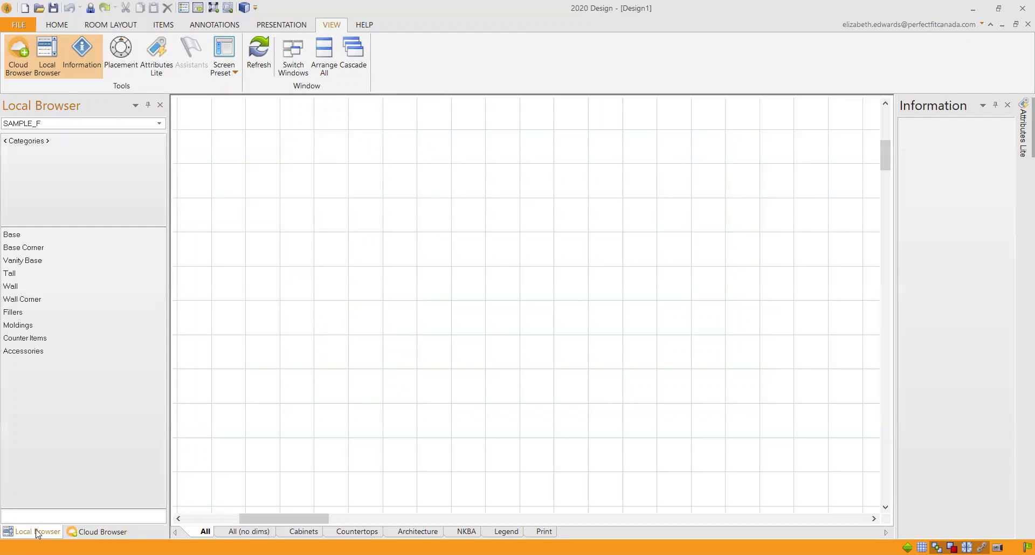
left_click(160, 124)
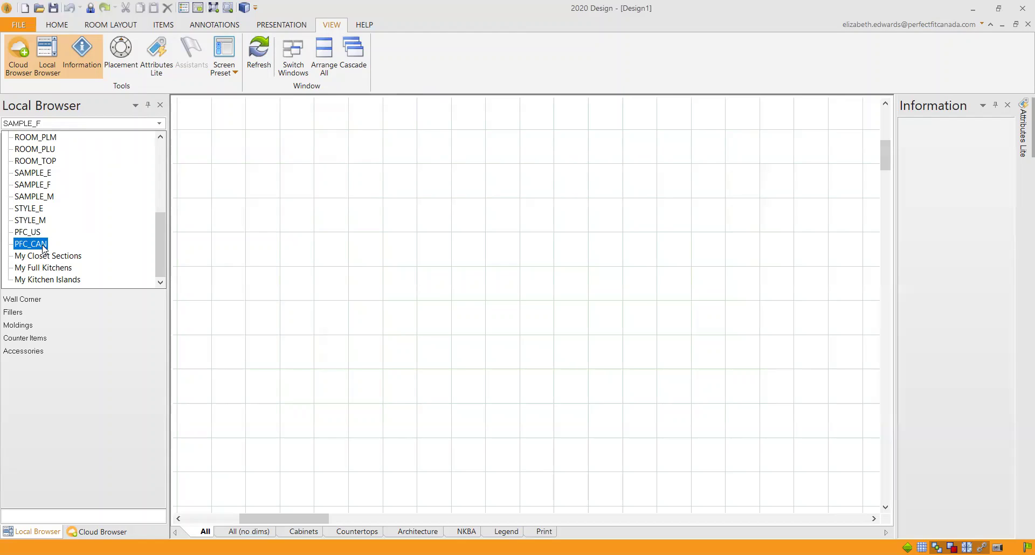
left_click(44, 248)
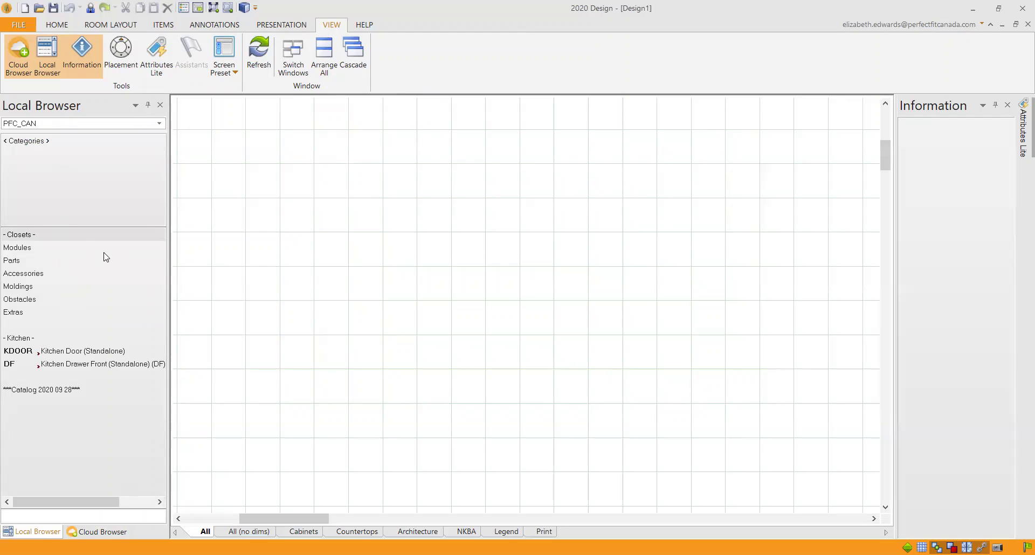
left_click(31, 249)
left_click(33, 262)
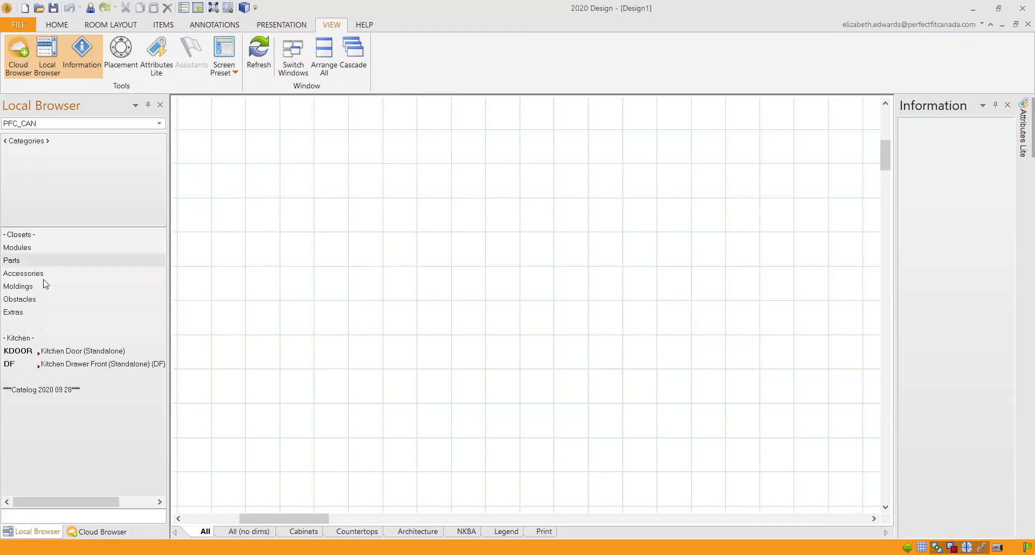
left_click(43, 275)
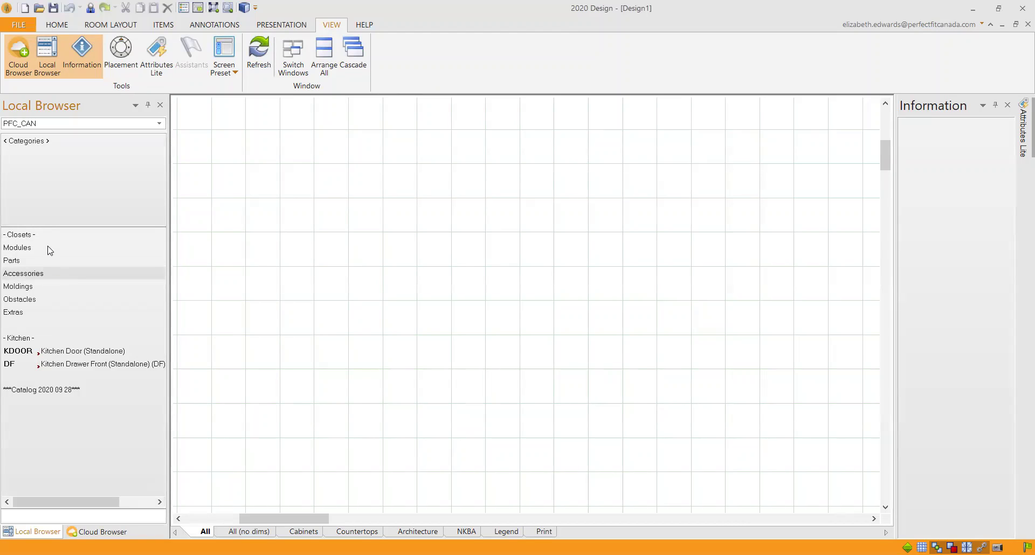
double_click(50, 250)
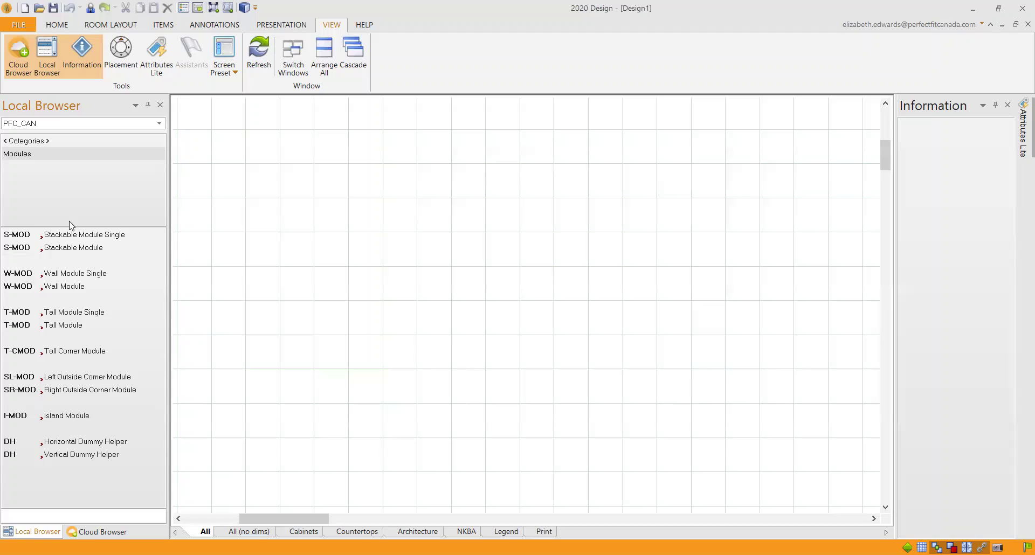
left_click(110, 25)
left_click(24, 54)
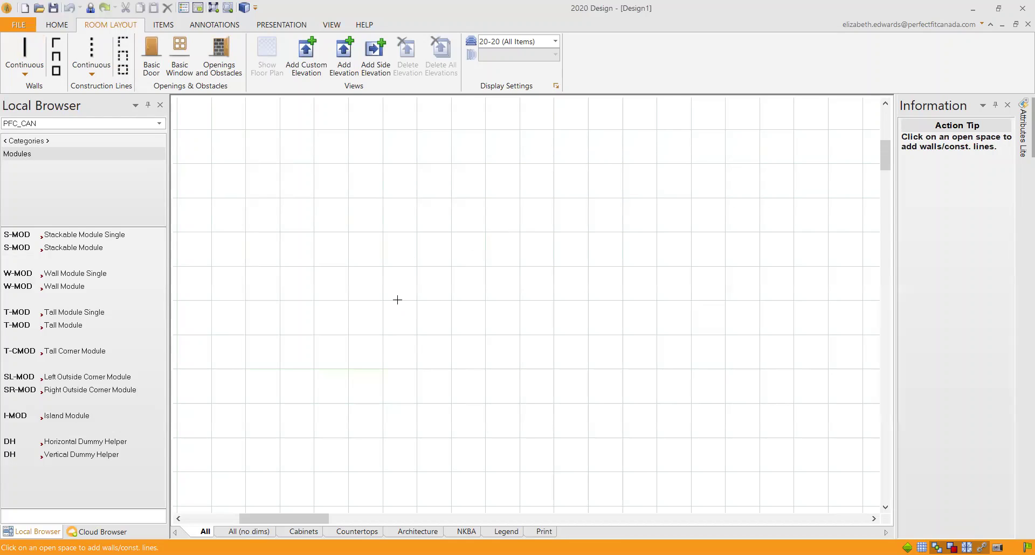
Step: Draw a trial back wall, then delete it
left_click(306, 286)
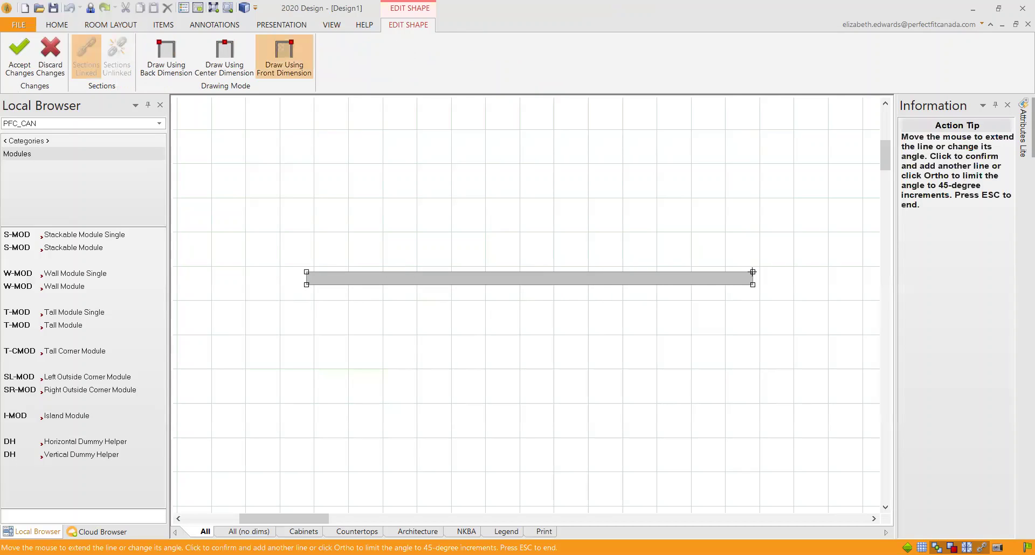
left_click(753, 272)
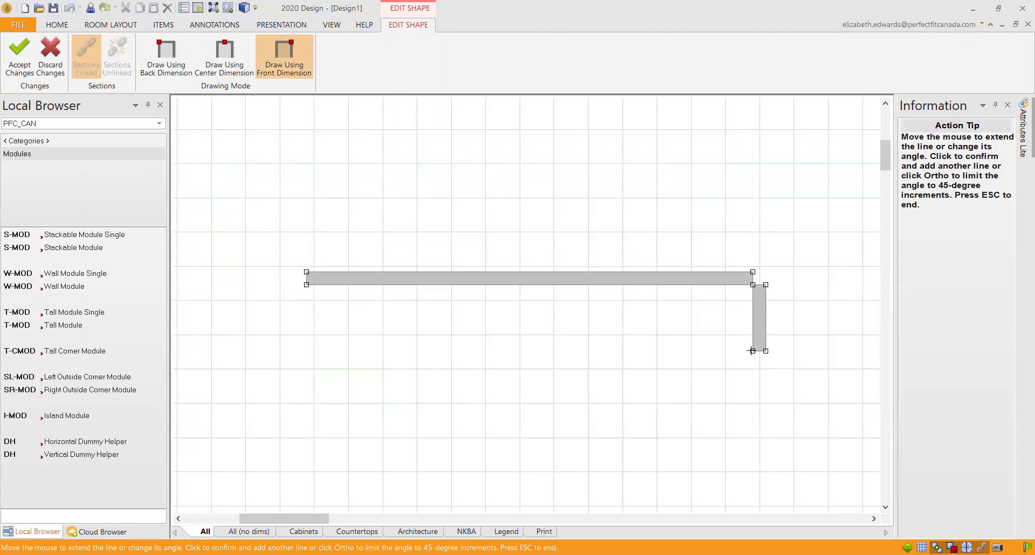
key("Escape")
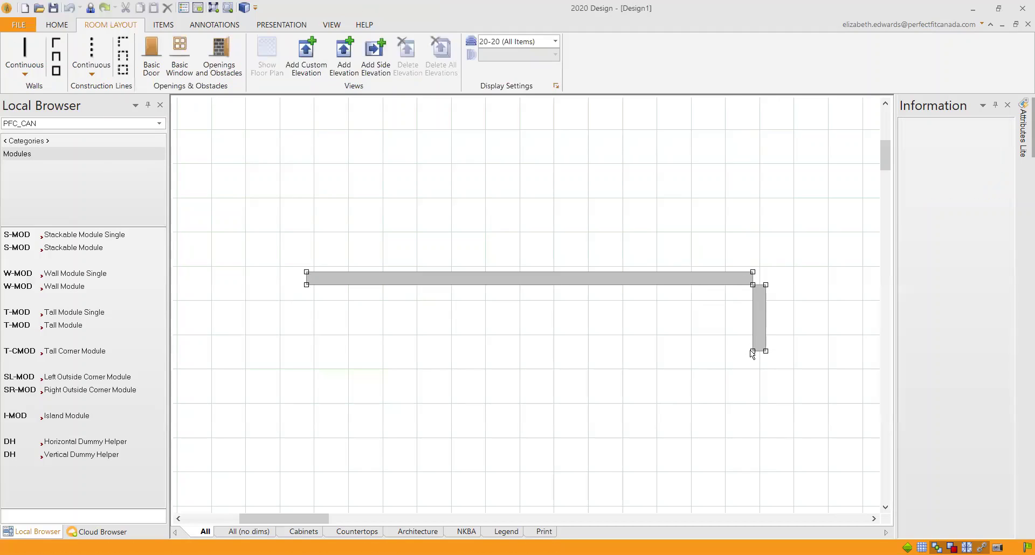
right_click(727, 275)
mouse_move(741, 285)
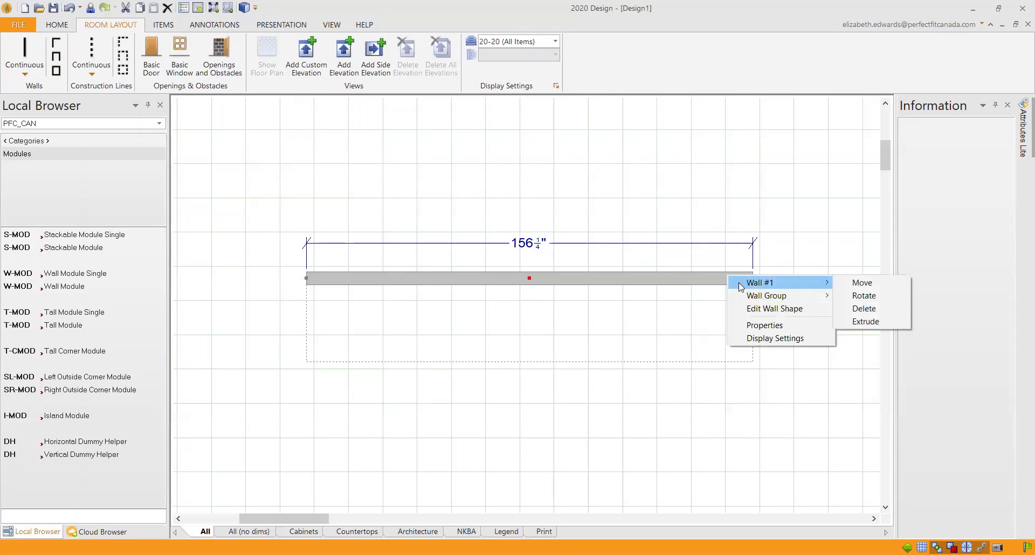
left_click(875, 310)
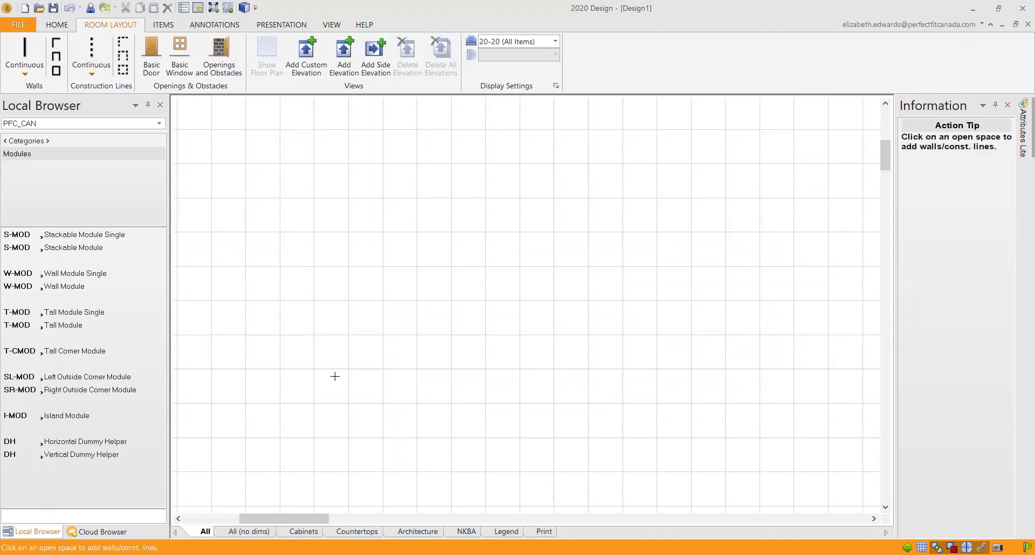
Step: Draw a trial L-shaped wall at the lower left, then delete both of its pieces
left_click(350, 365)
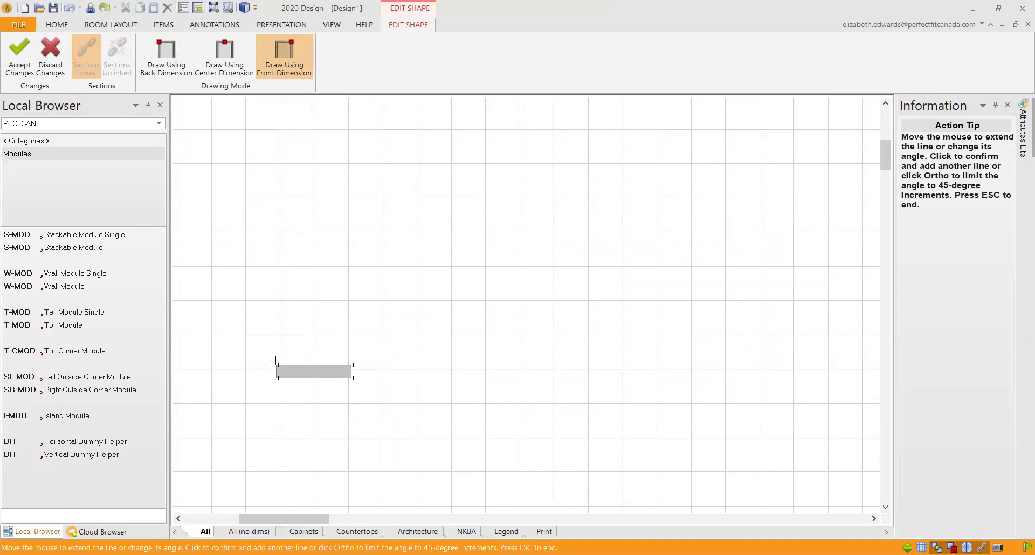
left_click(280, 278)
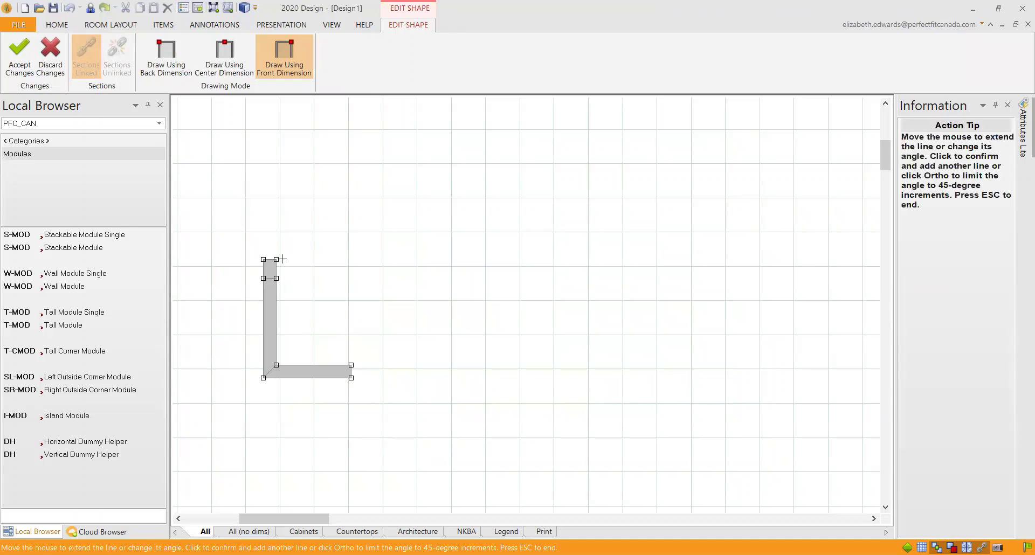
key("Escape")
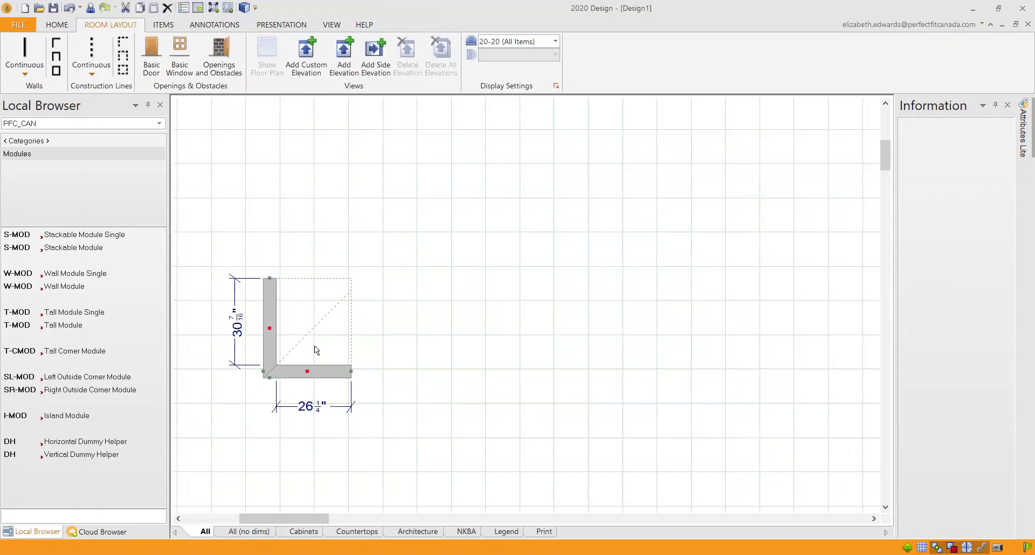
right_click(277, 332)
mouse_move(302, 342)
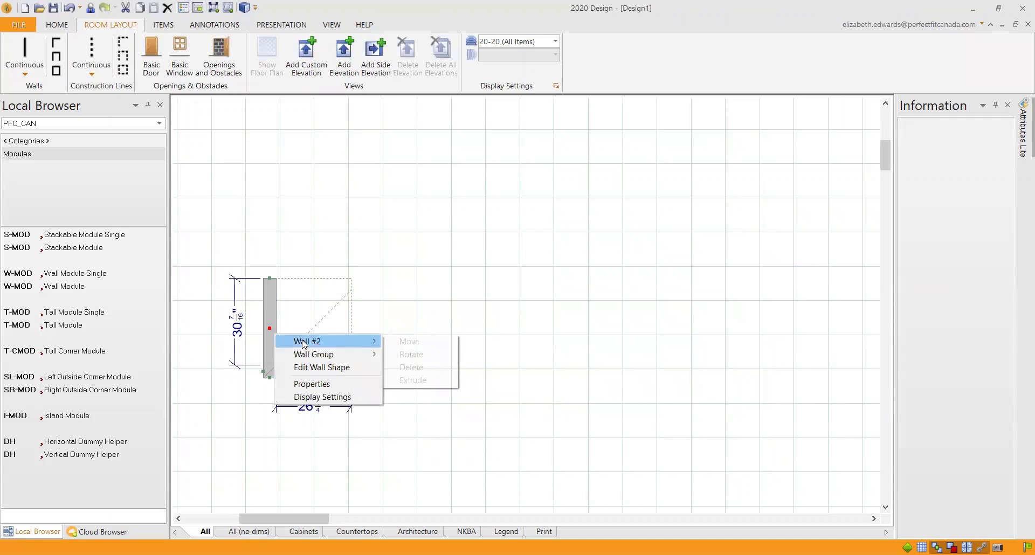
left_click(431, 367)
right_click(323, 371)
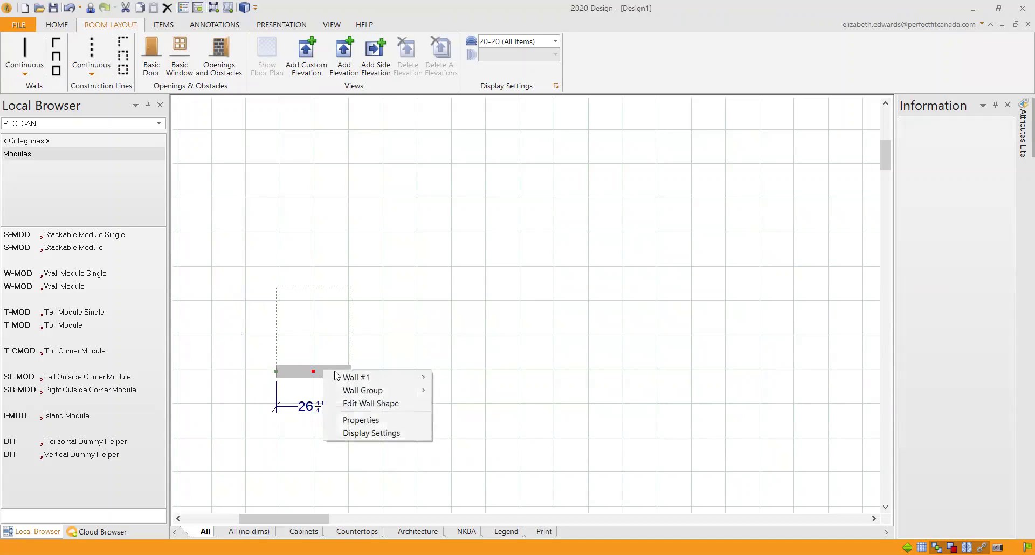
mouse_move(367, 378)
left_click(467, 404)
Step: Redraw the walls: left return, left side, 166 1/8" back wall, right side and right return
left_click(24, 51)
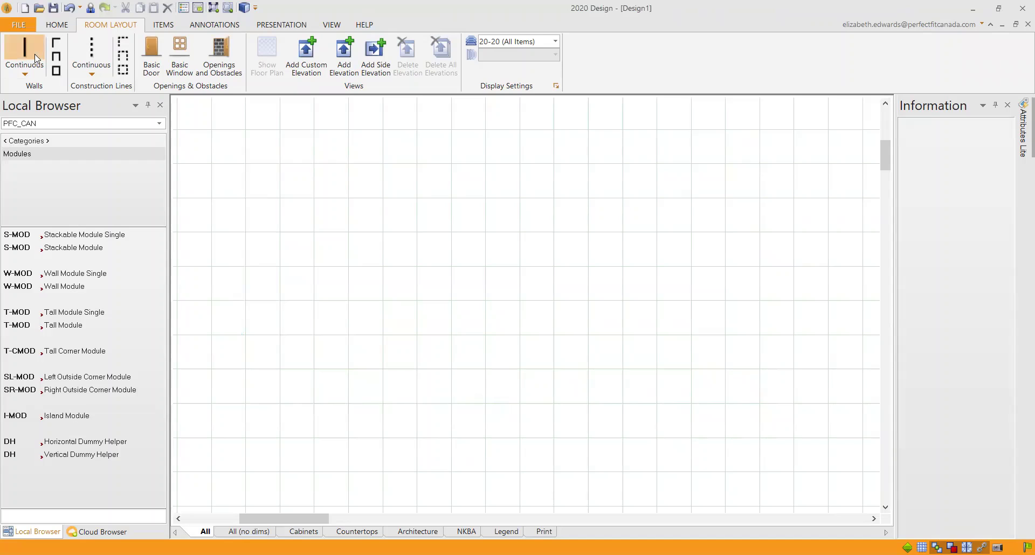
left_click(413, 389)
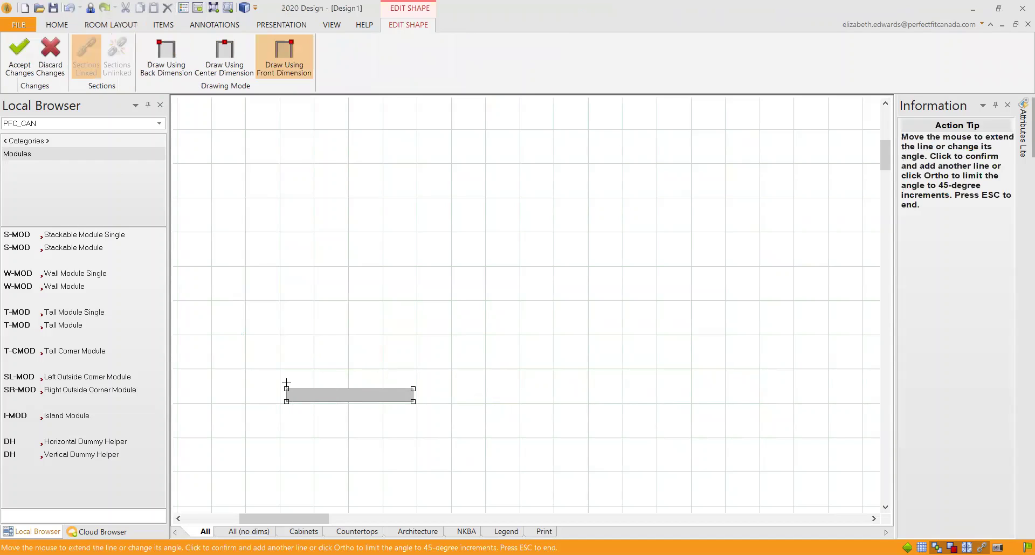
left_click(287, 389)
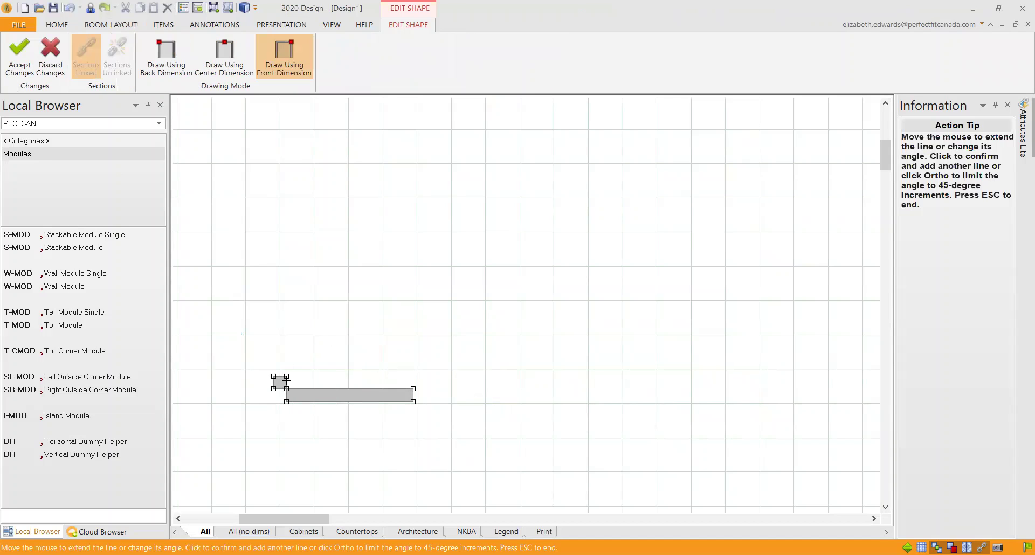
left_click(287, 273)
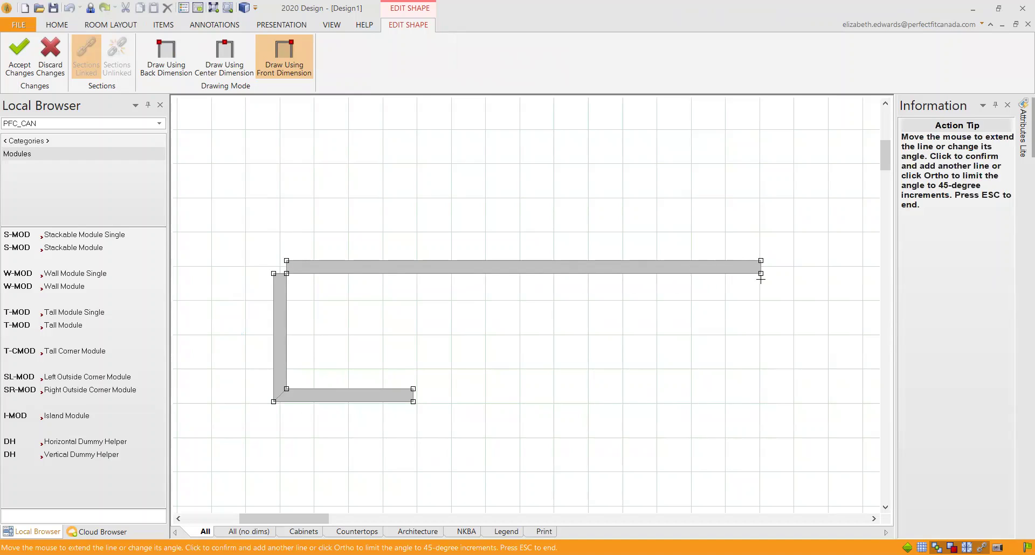
left_click(766, 275)
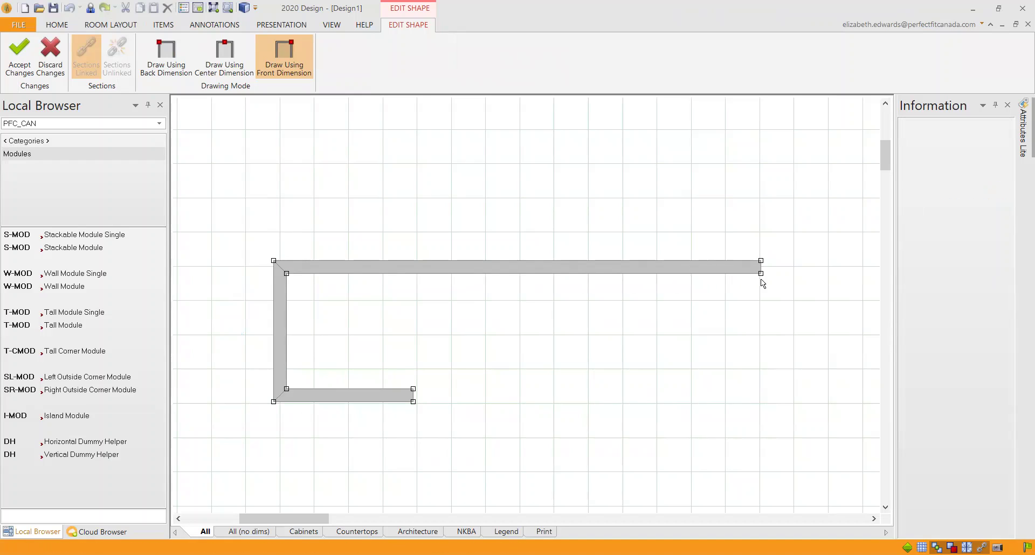
left_click(761, 401)
left_click(648, 401)
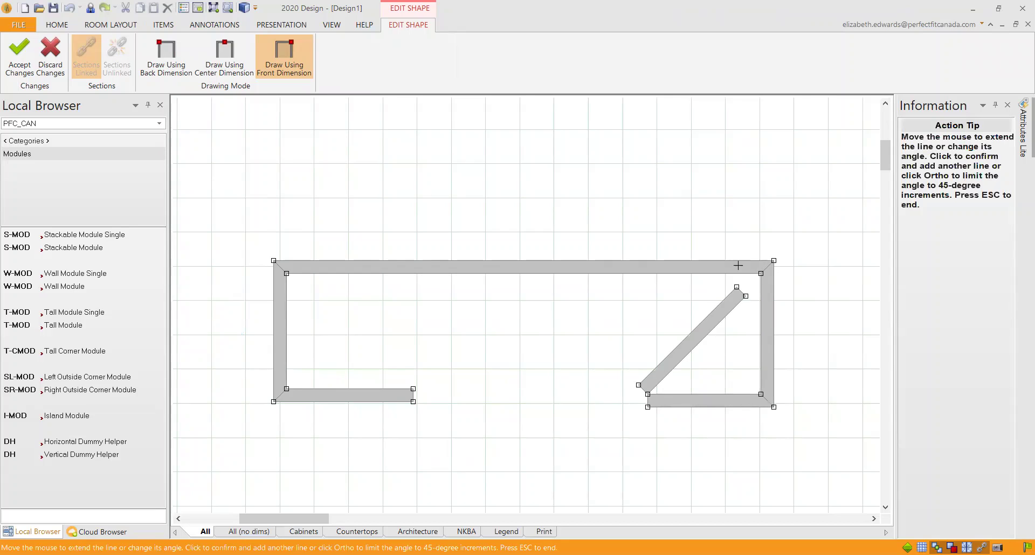
key("Escape")
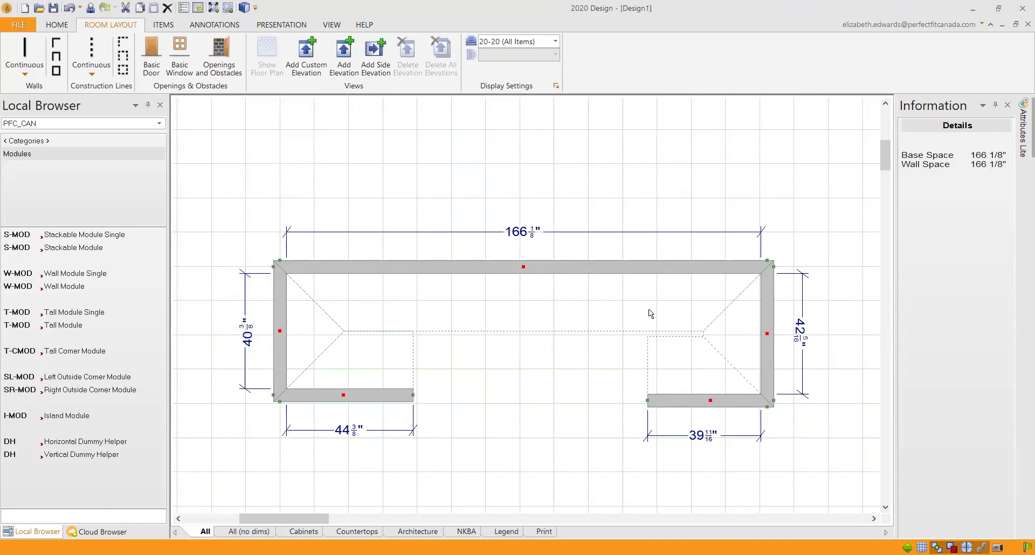
Step: Add an elevation of the back wall and resize the floor plan and elevation panes
left_click(545, 312)
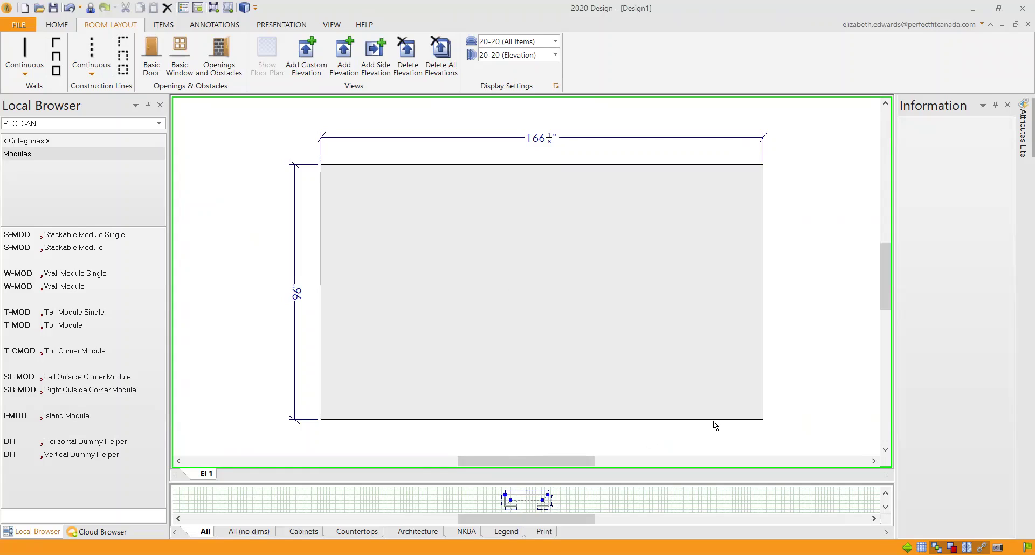
left_click_drag(713, 482, 721, 335)
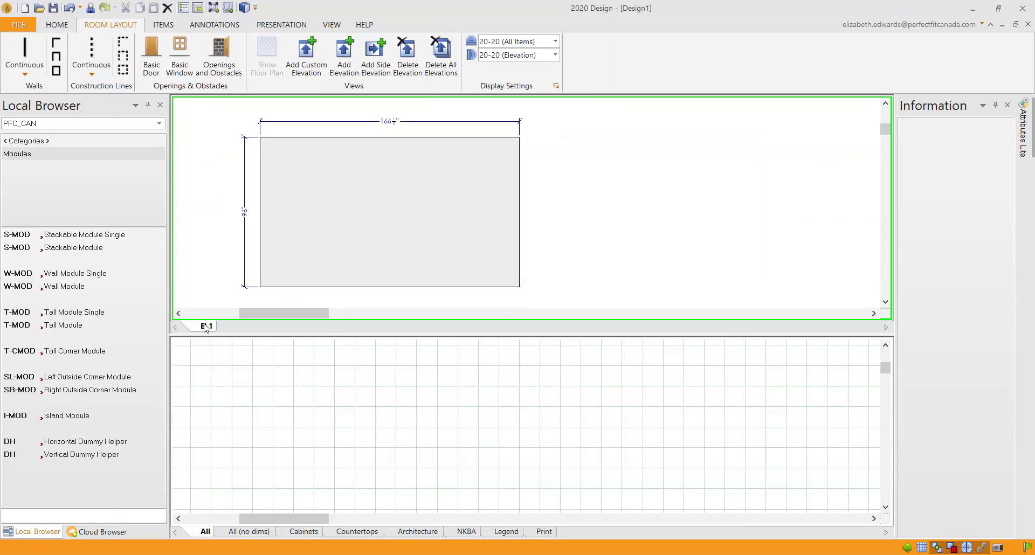
left_click_drag(294, 335, 298, 363)
Step: Zoom the floor plan to fit the whole room and deselect the walls
left_click(214, 8)
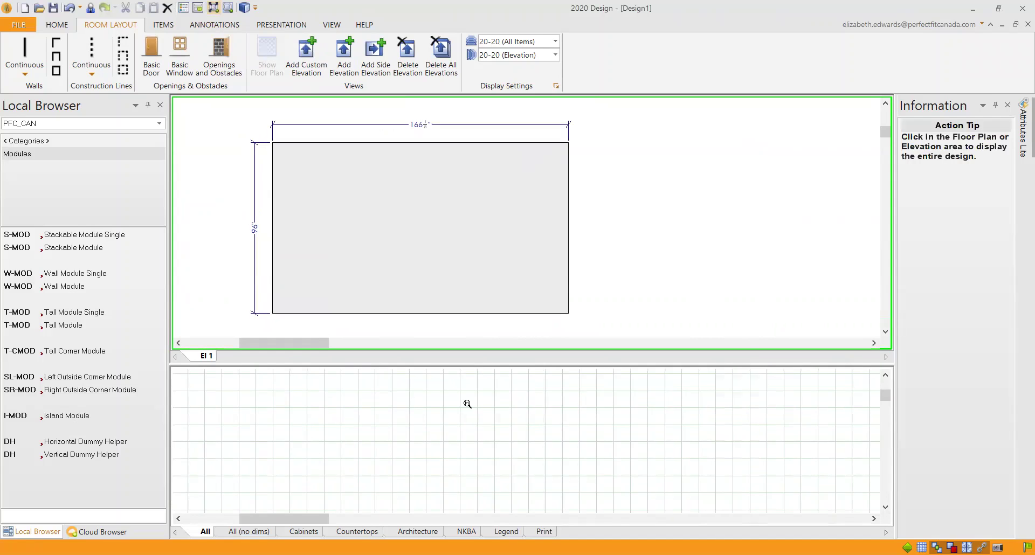
left_click(485, 419)
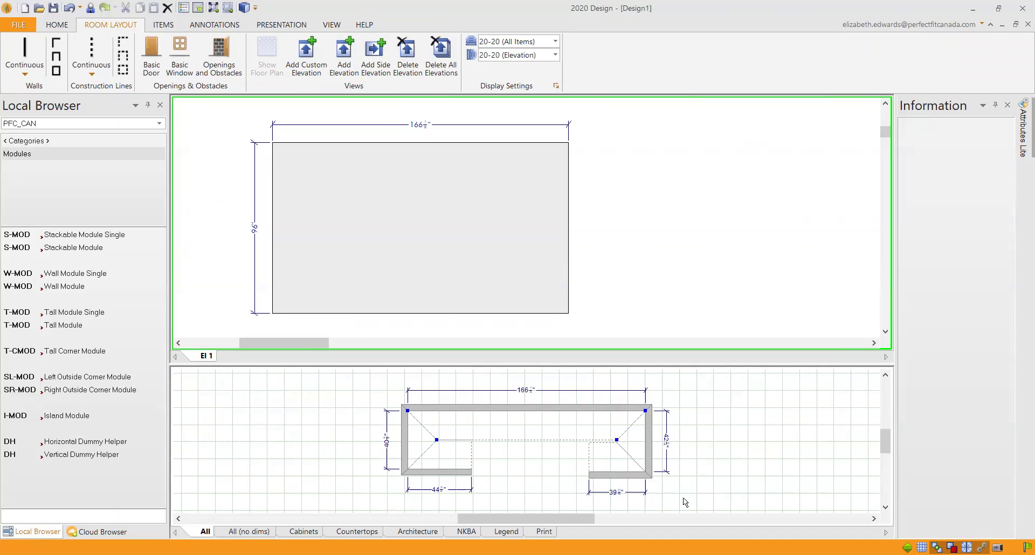
left_click(739, 304)
left_click(304, 24)
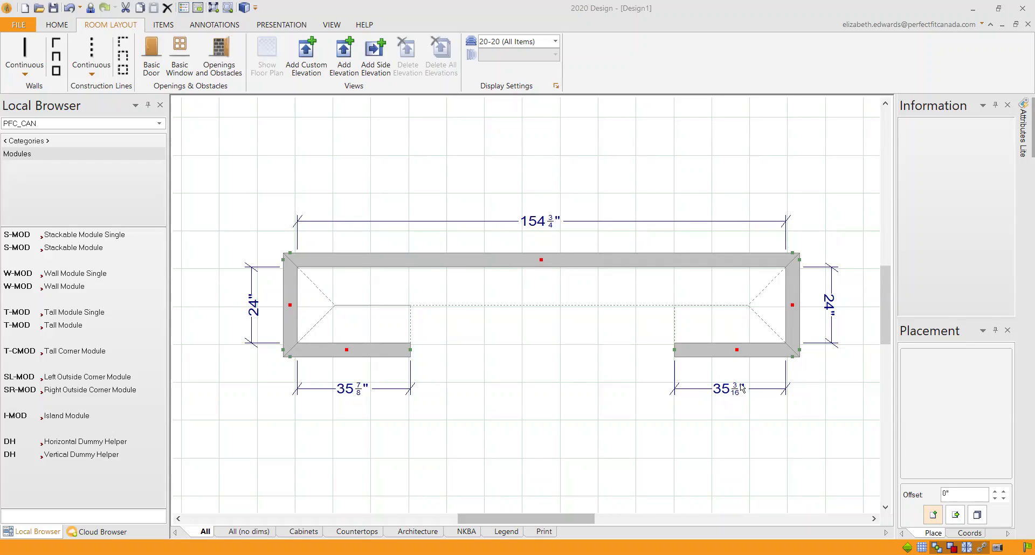
Step: In Wall Properties, clear Wall 1's Inside and Outside placement zones
double_click(372, 262)
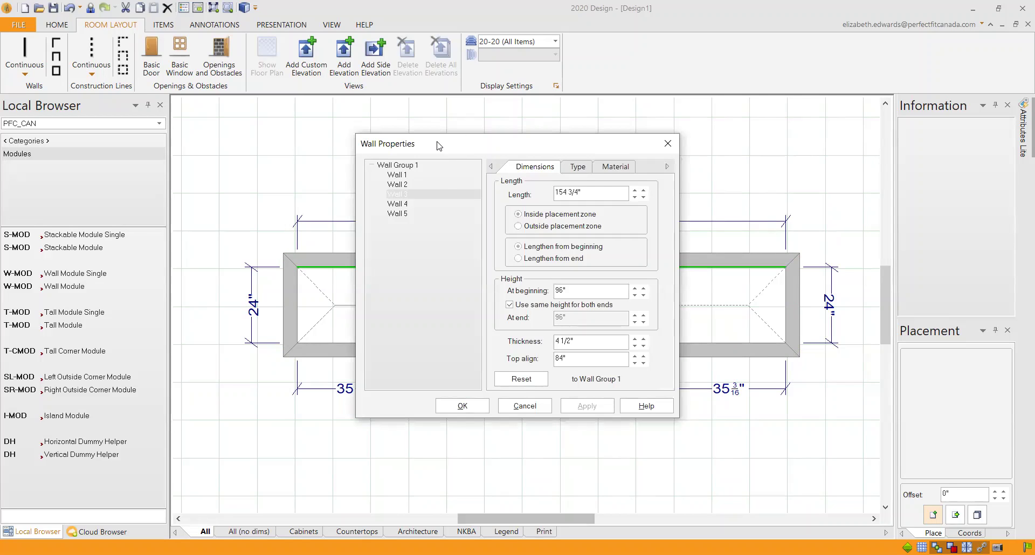
left_click_drag(438, 145, 119, 69)
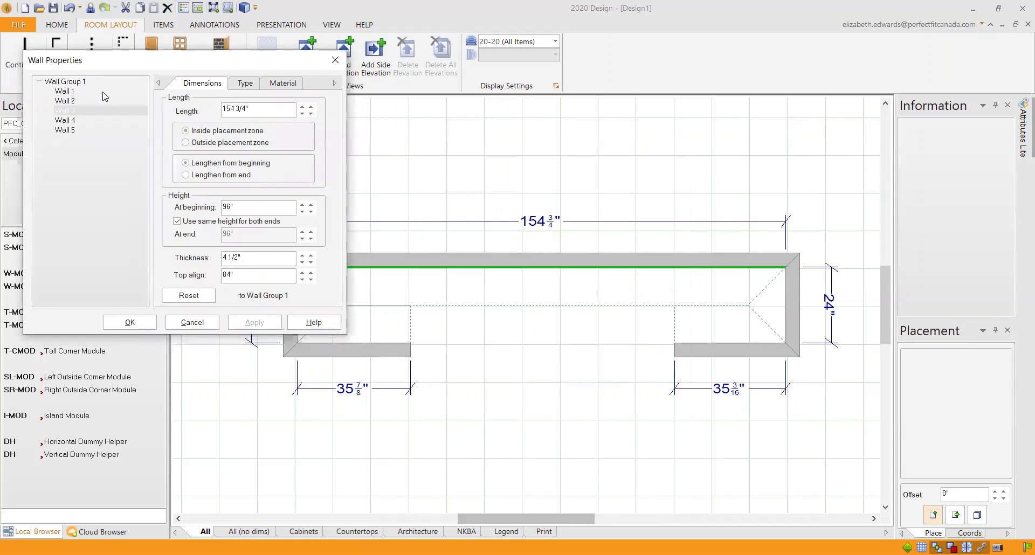
left_click(65, 92)
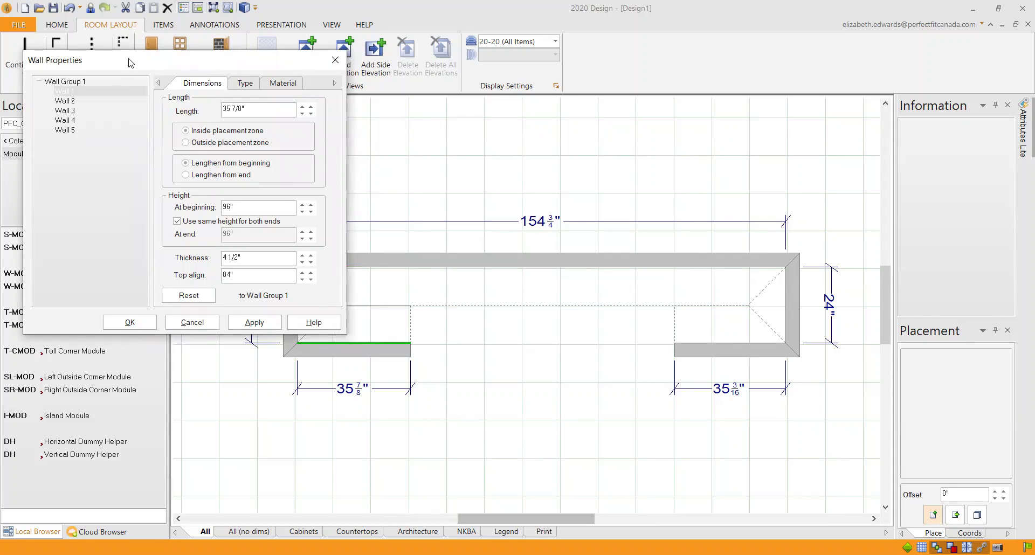
left_click_drag(129, 62, 742, 84)
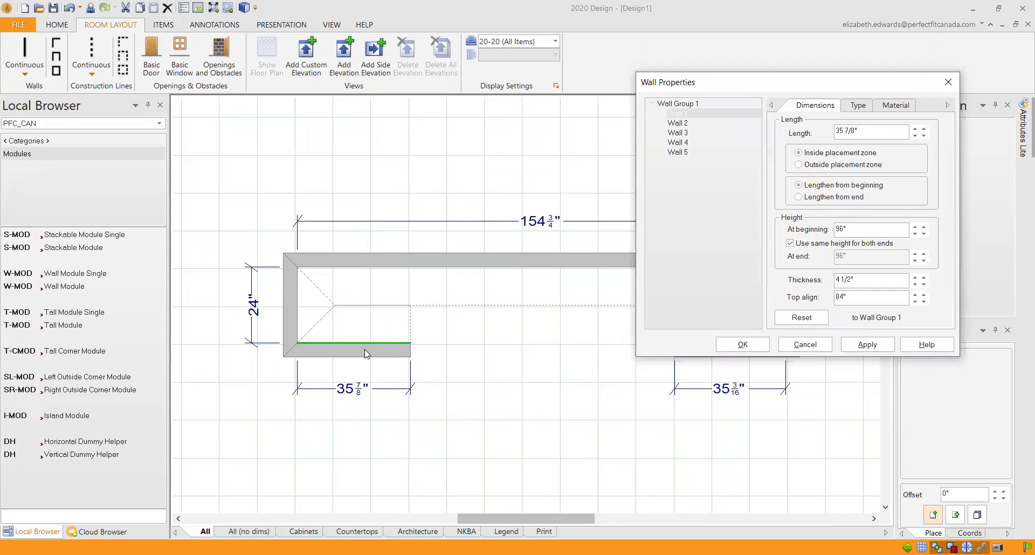
left_click(855, 108)
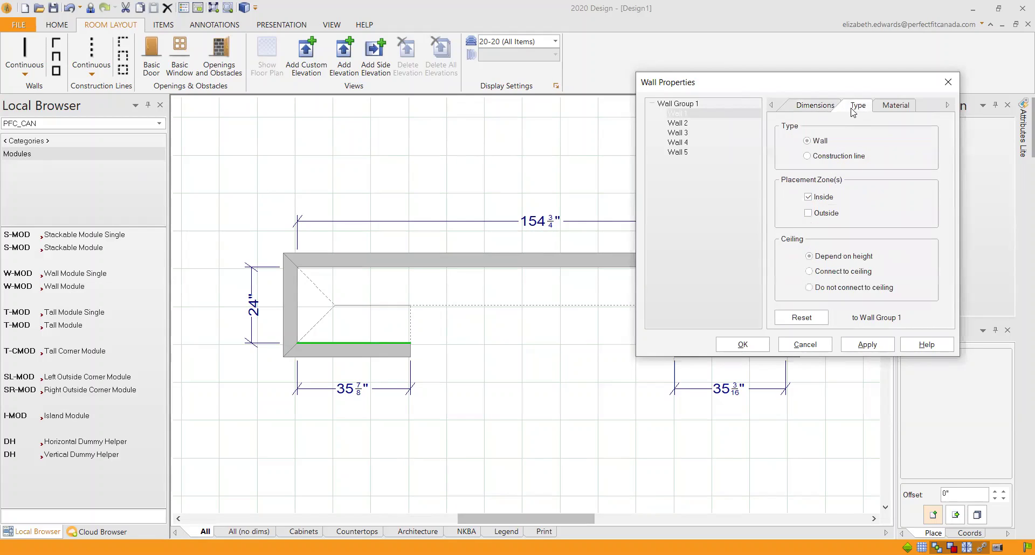
left_click(809, 214)
left_click(809, 213)
left_click(809, 198)
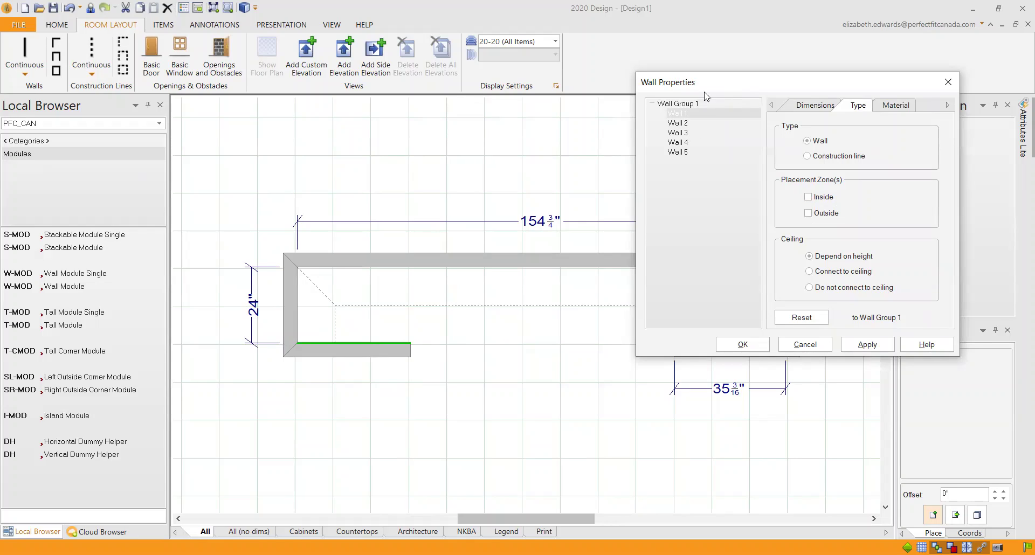
Step: Remove Wall 4's inside placement zone, move on to Wall 5, and apply the changes
left_click_drag(706, 96, 724, 131)
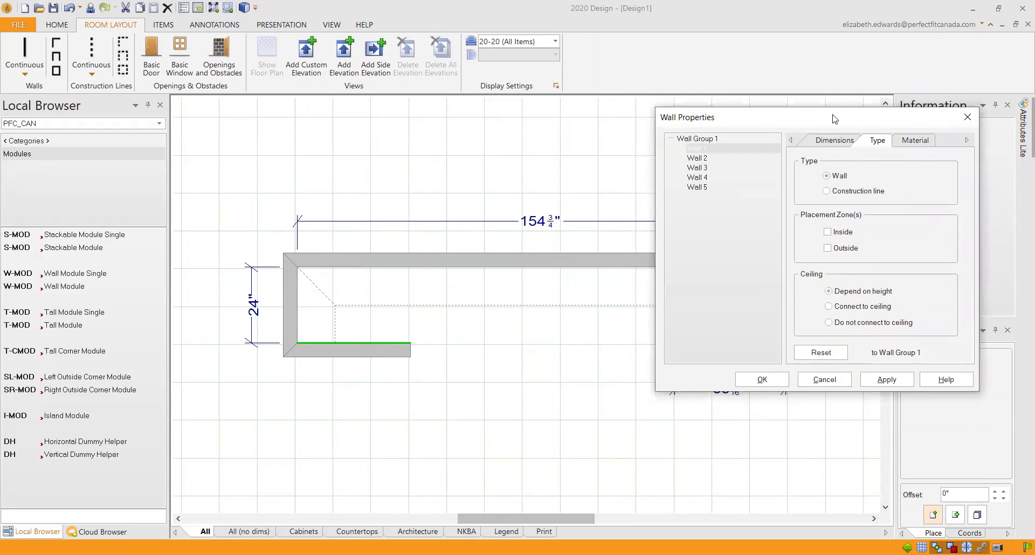
left_click(702, 159)
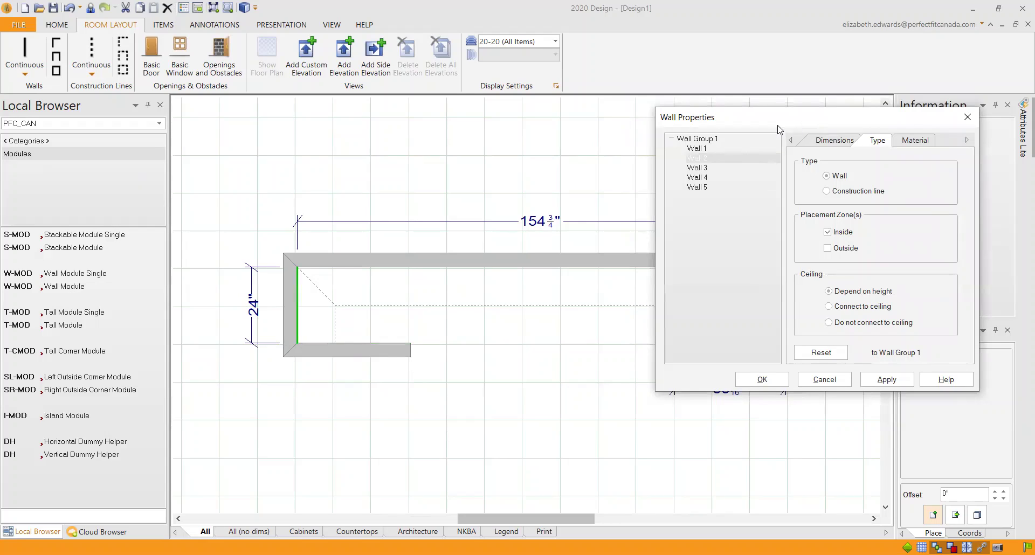
left_click_drag(778, 124, 318, 108)
left_click(248, 162)
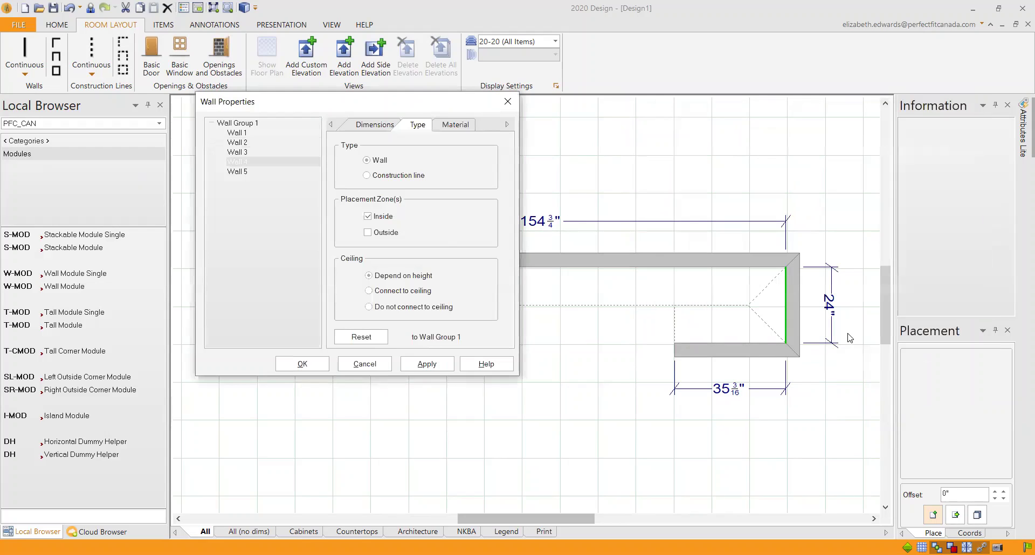
left_click(368, 216)
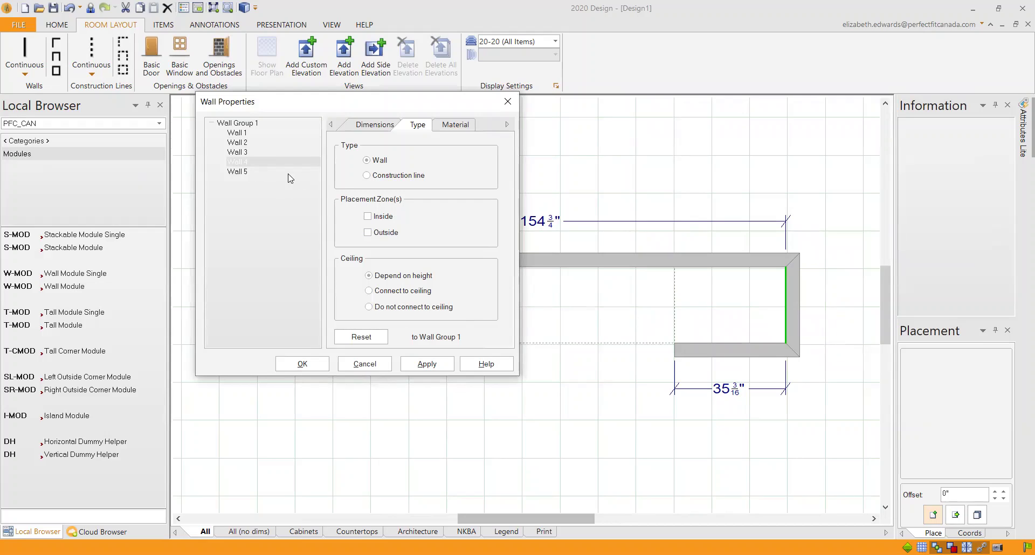
left_click(238, 172)
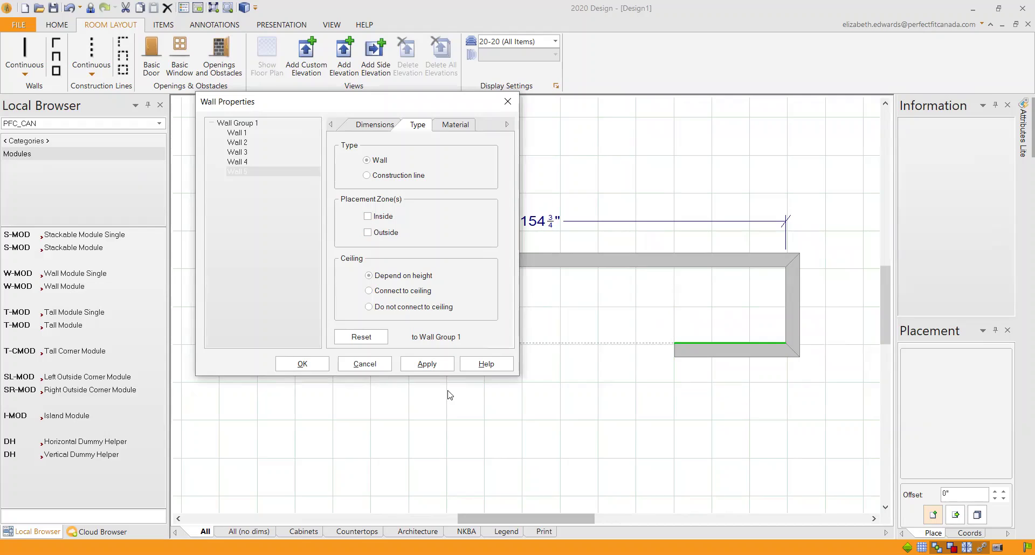
left_click(427, 364)
Step: Check Wall 5's dimensions and confirm the wall properties with OK
left_click_drag(325, 111, 74, 115)
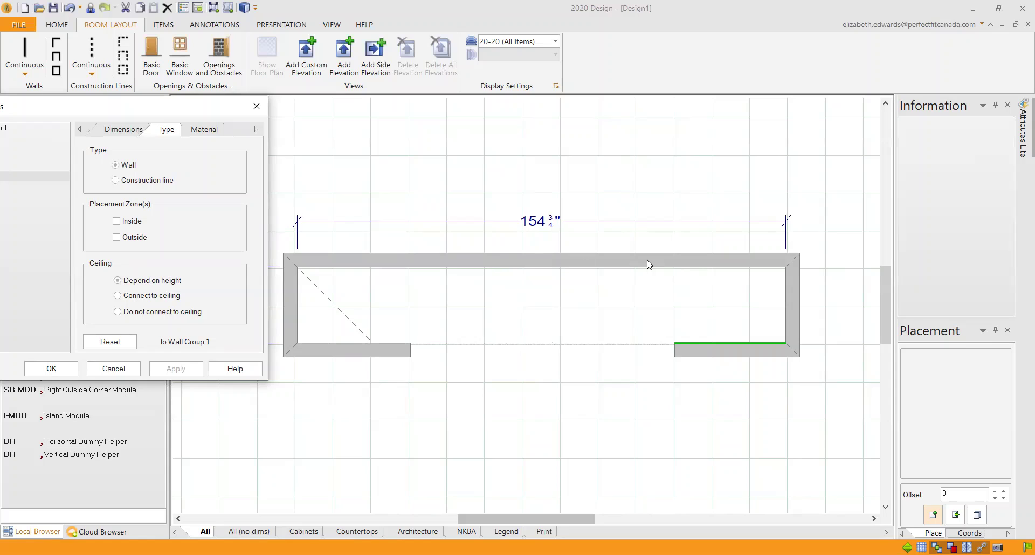
left_click_drag(176, 107, 496, 91)
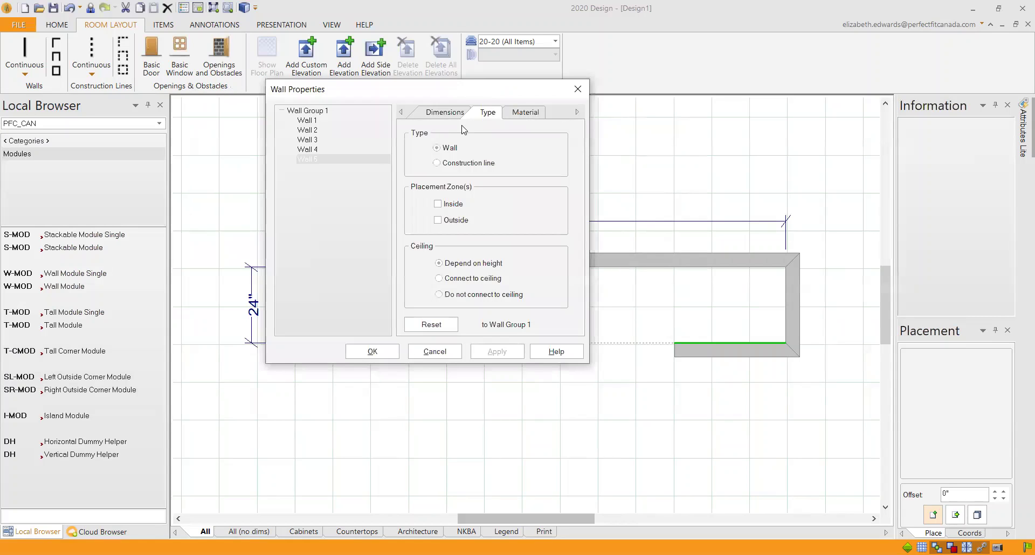
left_click(450, 112)
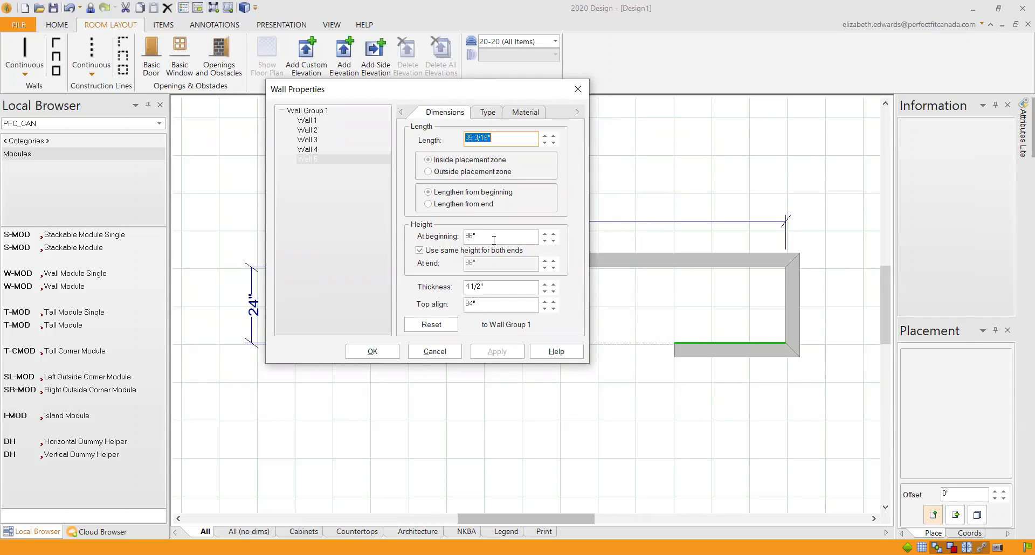
left_click(377, 349)
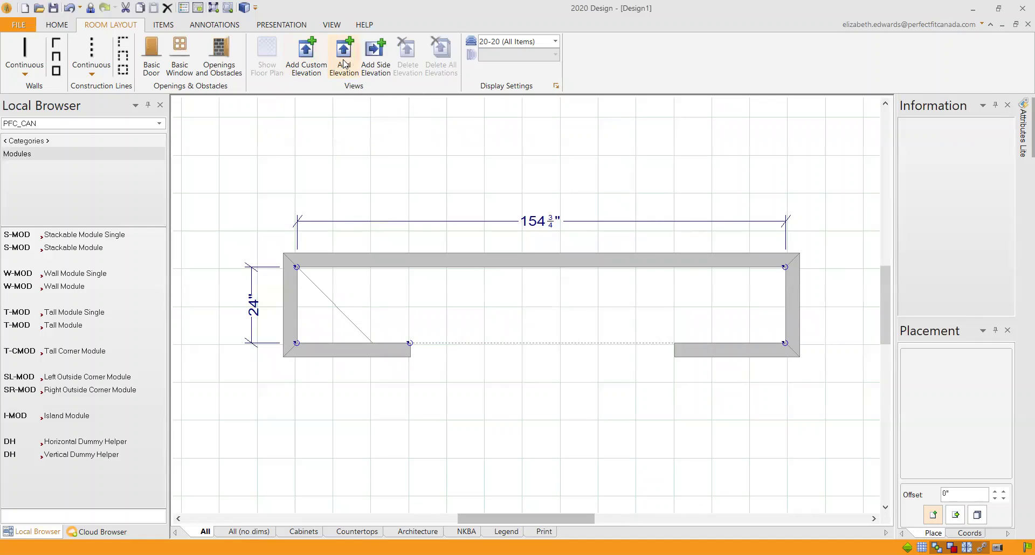
Step: Add a back-wall elevation and open the Attributes dialog for the Tall Module (T-MOD)
left_click(564, 286)
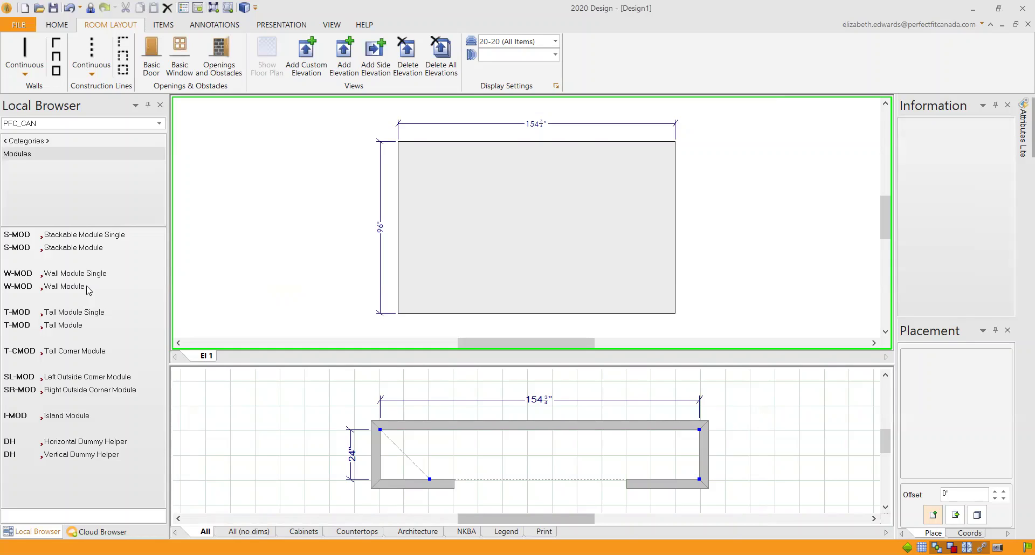
left_click(61, 325)
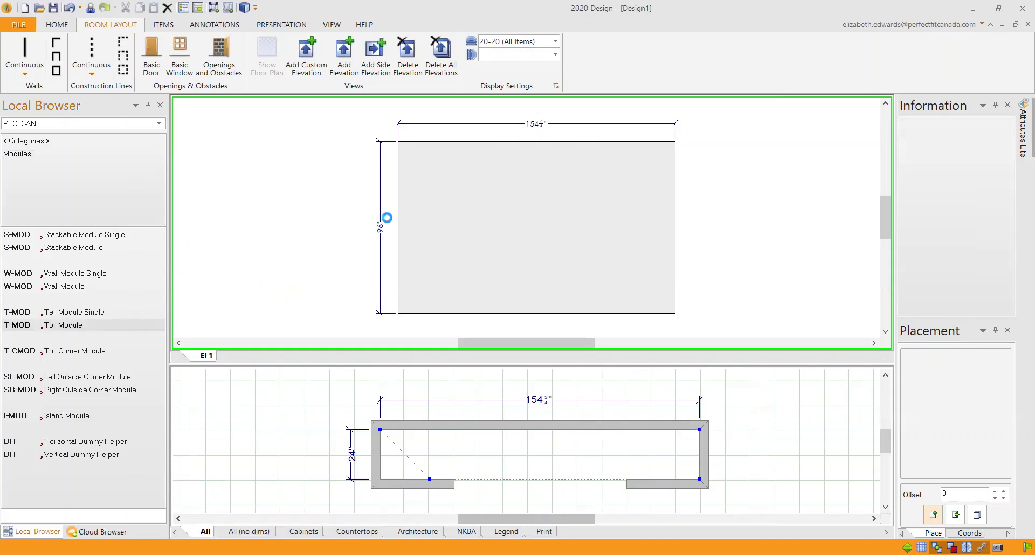
left_click(455, 226)
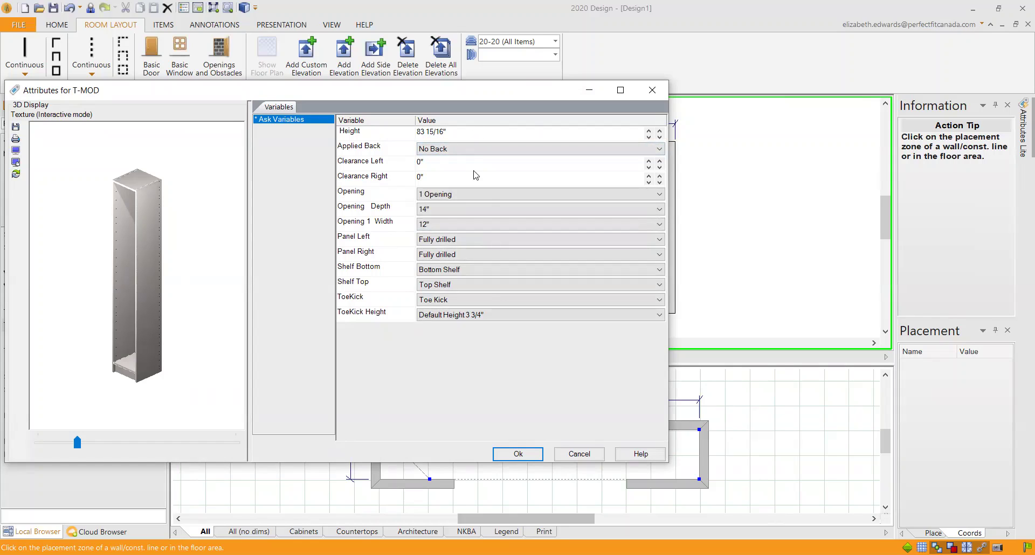
Step: Set T-MOD to 4 Openings with Opening 1 width at 12" and accept the settings
left_click(542, 195)
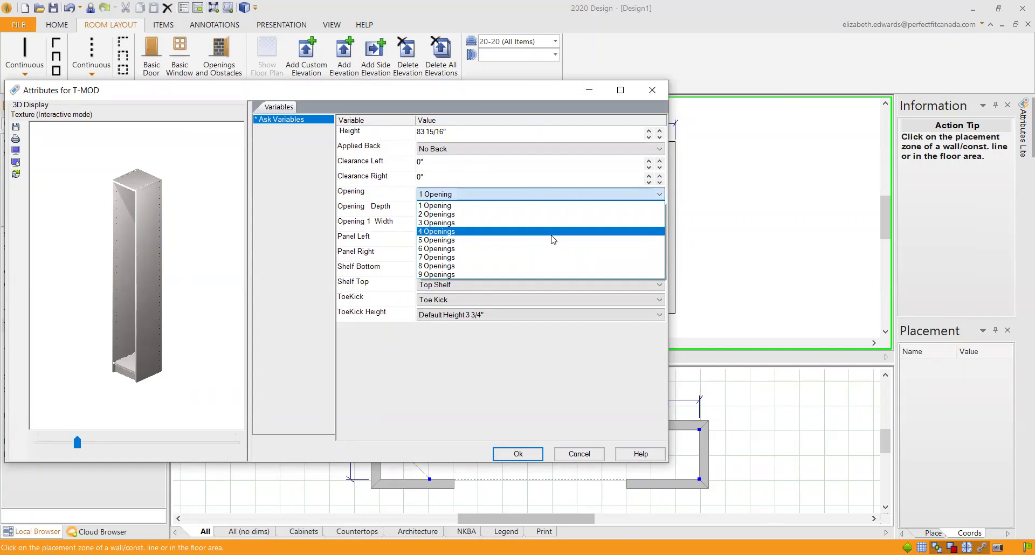
left_click(554, 240)
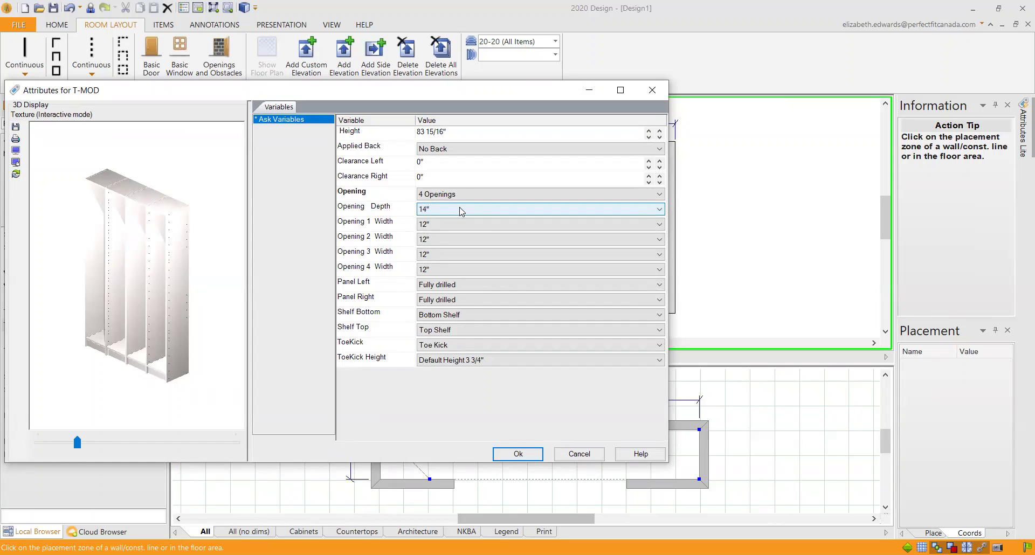
left_click(465, 224)
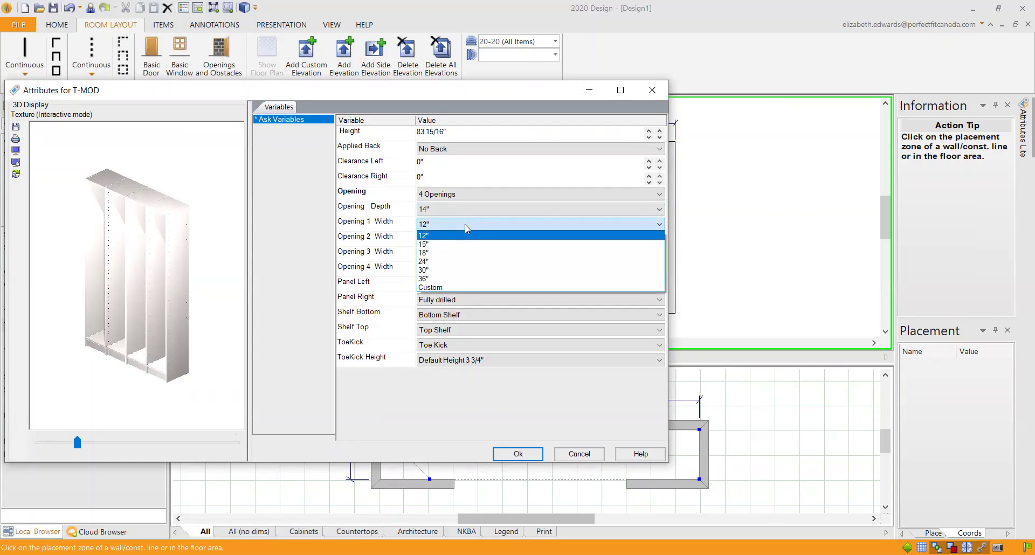
left_click(537, 454)
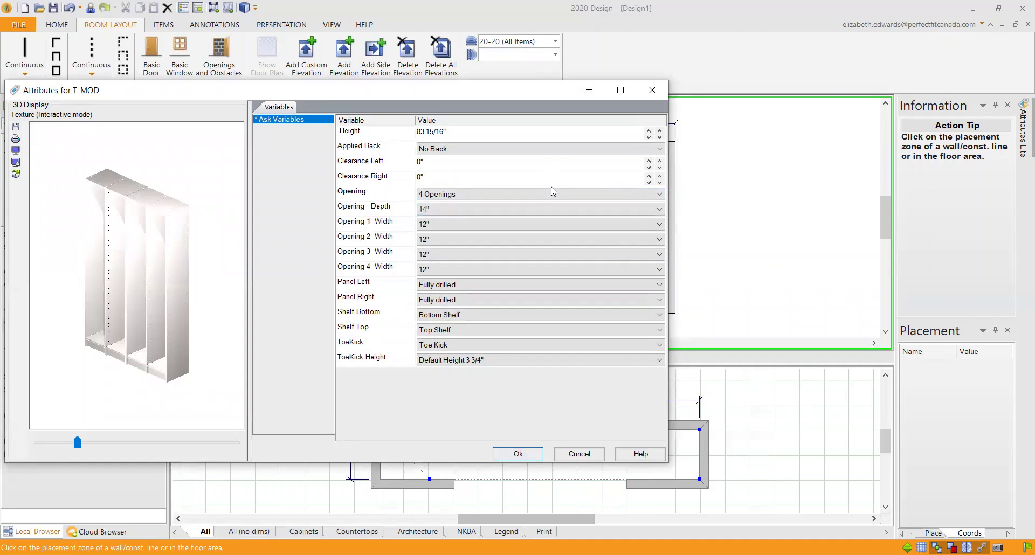
key("Return")
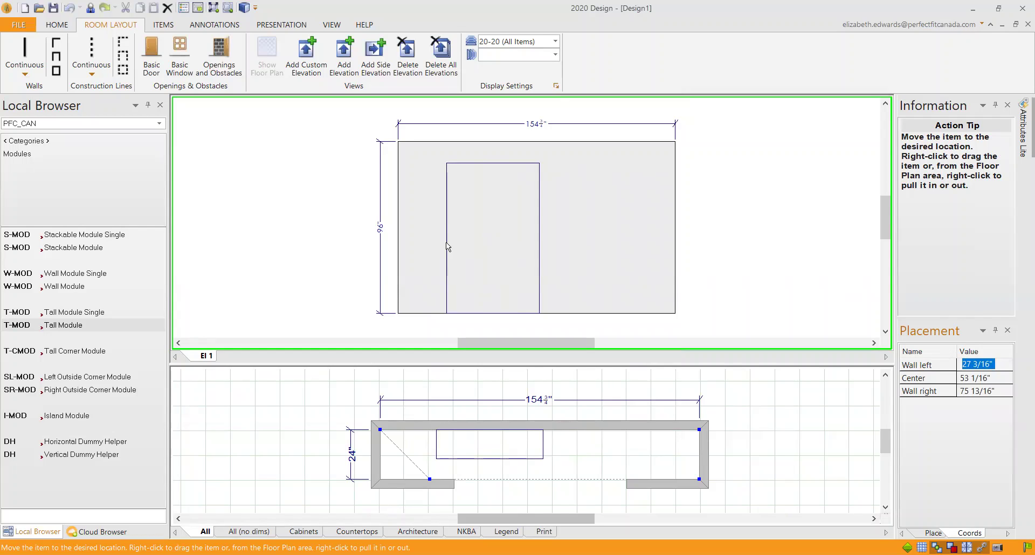
Step: Place the tall module and centre it on the back wall, 51 1/2" clear each side
left_click(447, 243)
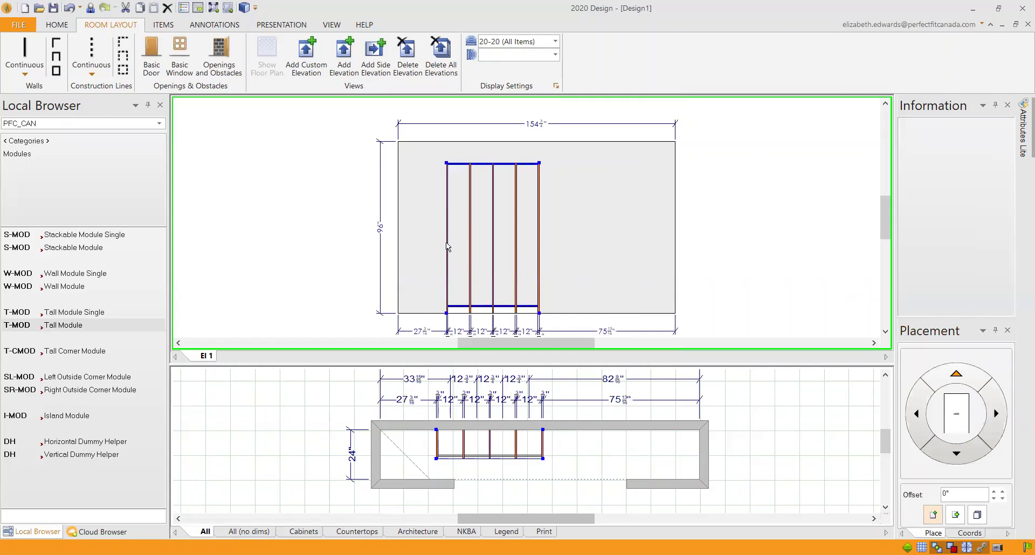
right_click(479, 243)
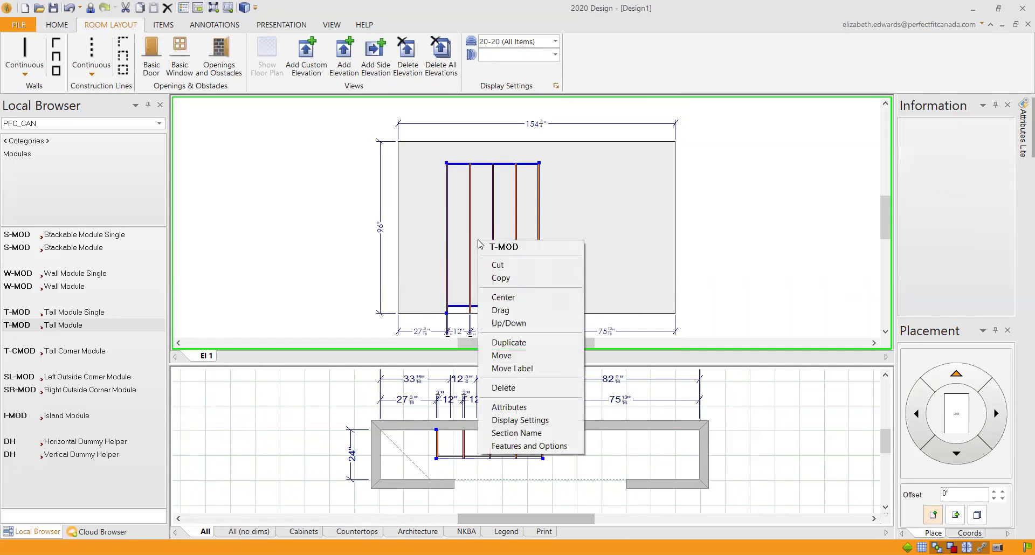
left_click(533, 298)
left_click(599, 447)
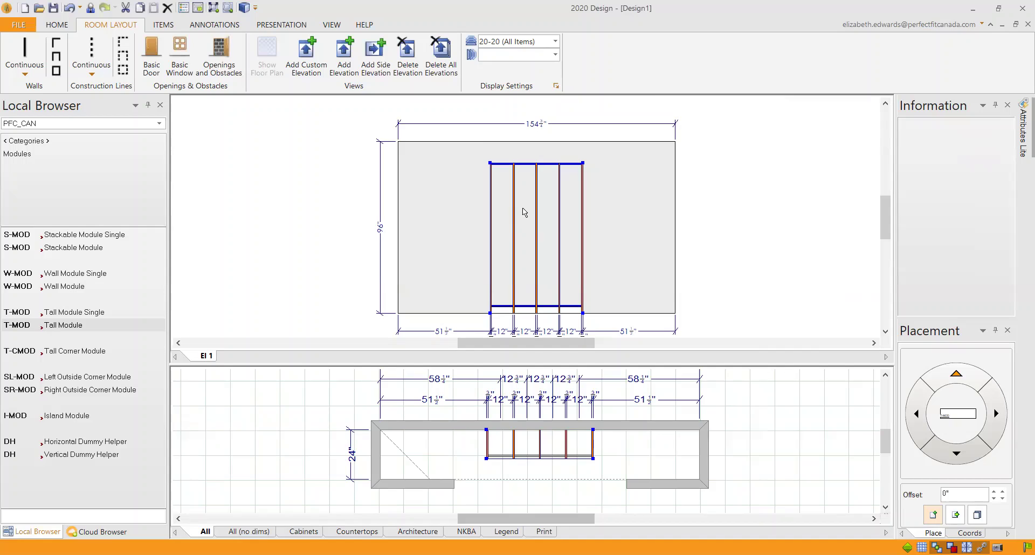
Step: Open the tall module's Attributes from the elevation
left_click_drag(885, 222, 885, 230)
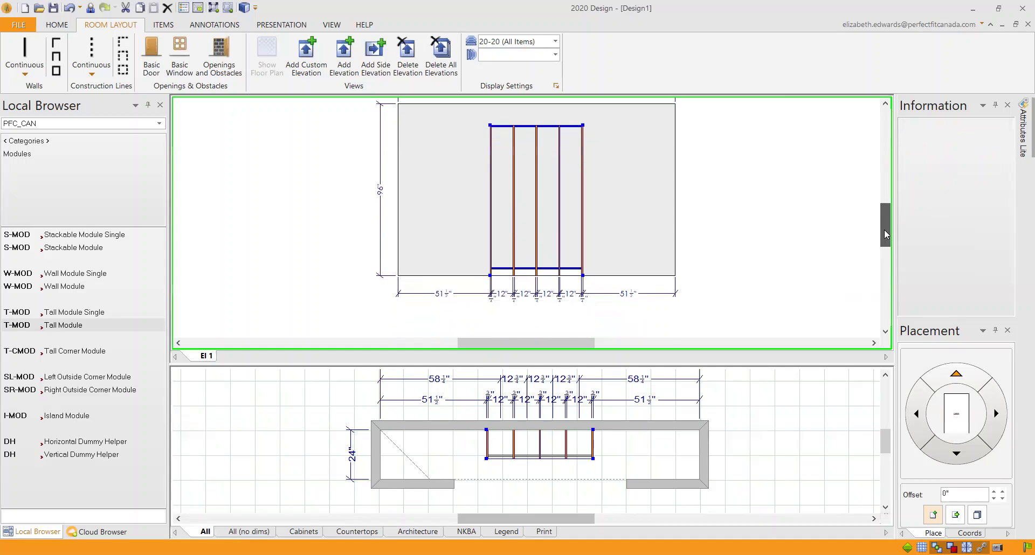
right_click(513, 174)
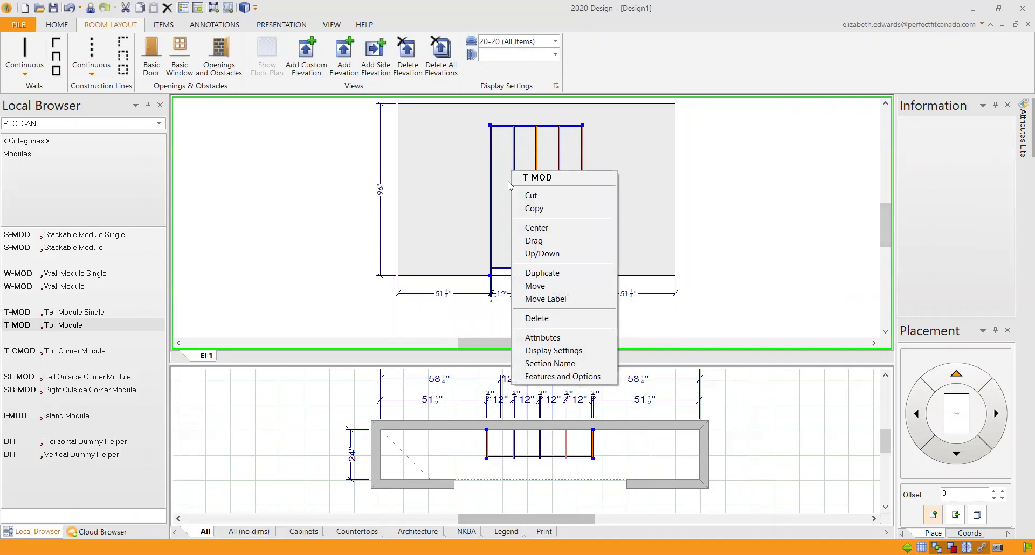
left_click(556, 338)
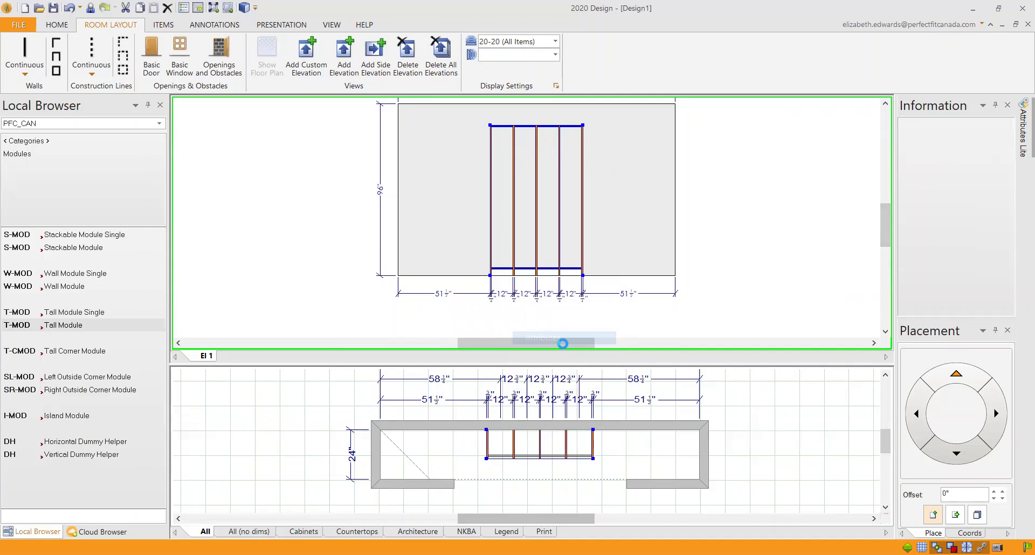
Step: Set Opening 1 and Opening 2 widths of the tall module to 24" and apply
left_click(310, 58)
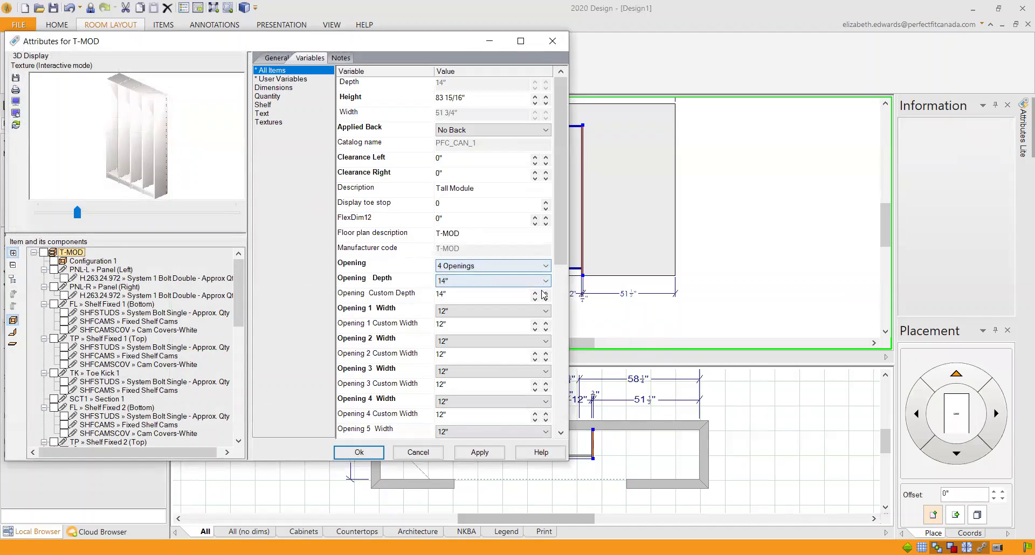
left_click(546, 311)
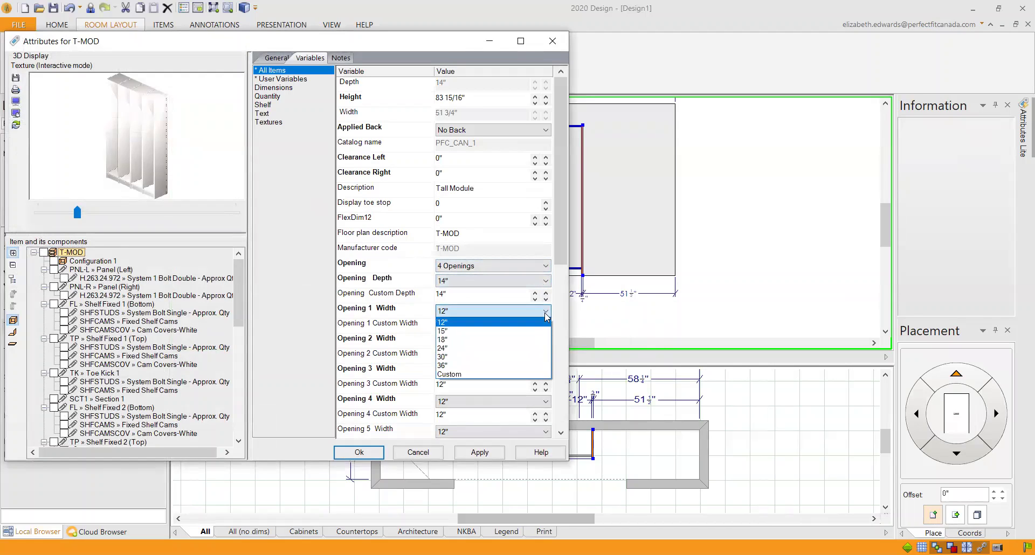
left_click(541, 348)
left_click(545, 342)
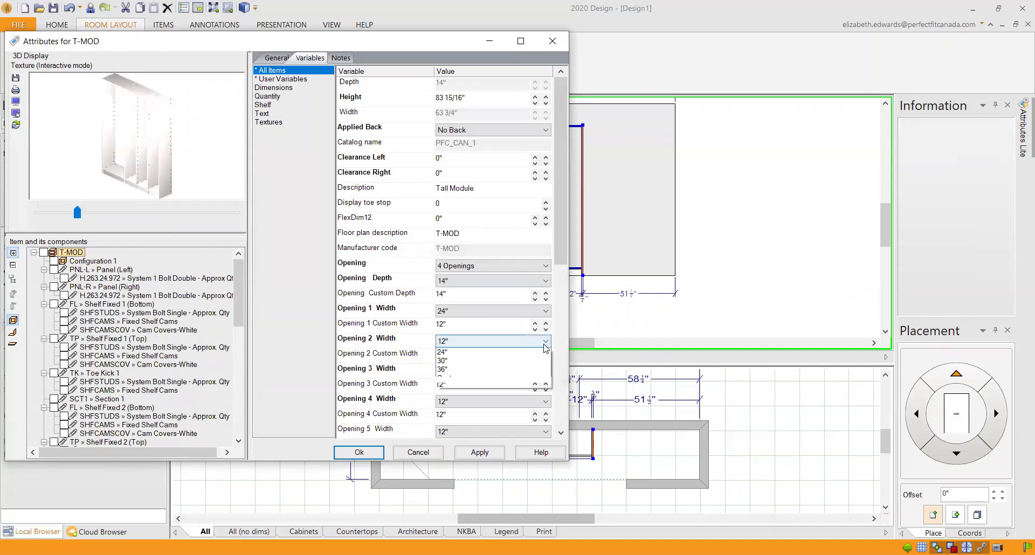
left_click(544, 378)
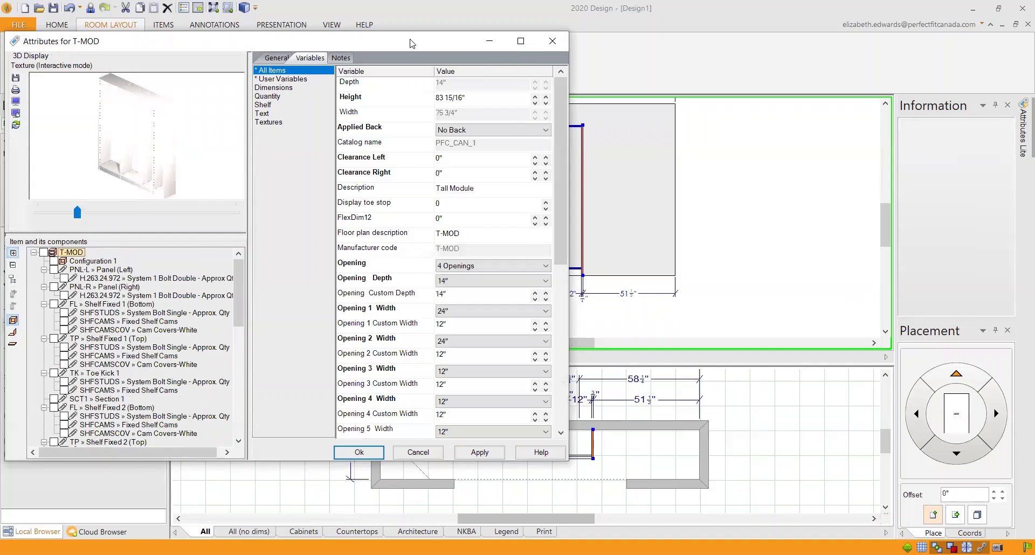
left_click_drag(410, 43, 290, 14)
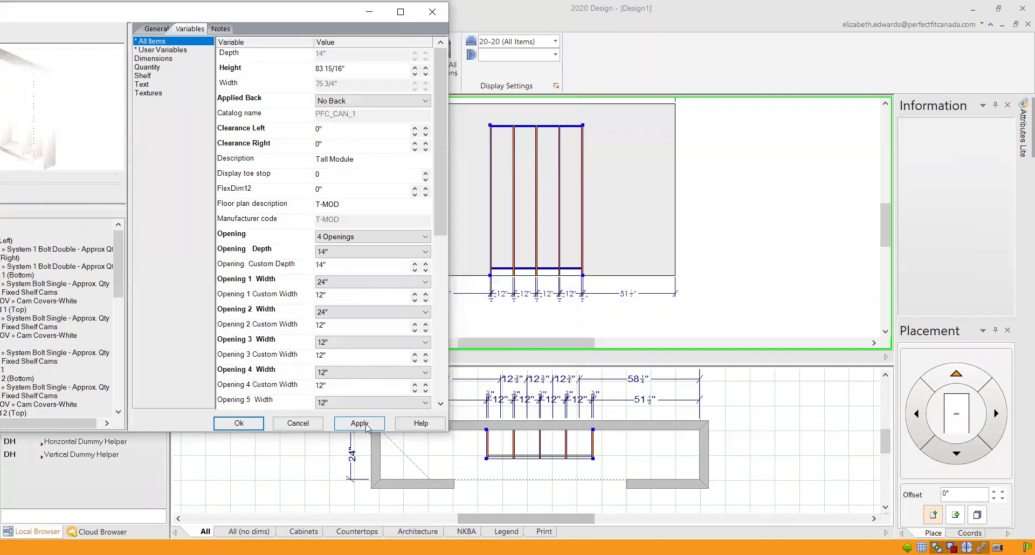
left_click(366, 426)
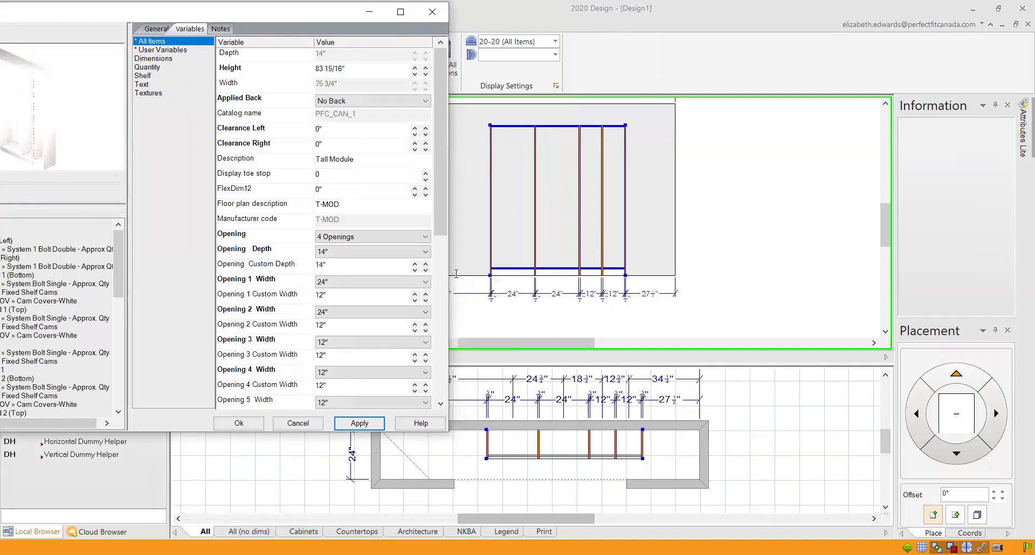
Step: Set Opening 3 and Opening 4 widths to 24" and apply, making the module 99 3/4" wide
left_click(425, 342)
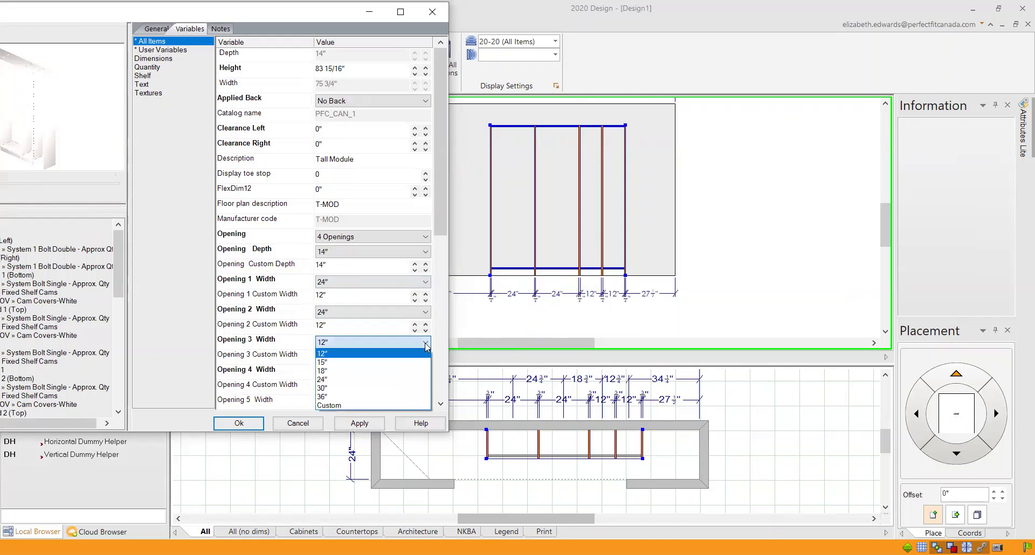
left_click(416, 380)
left_click(421, 373)
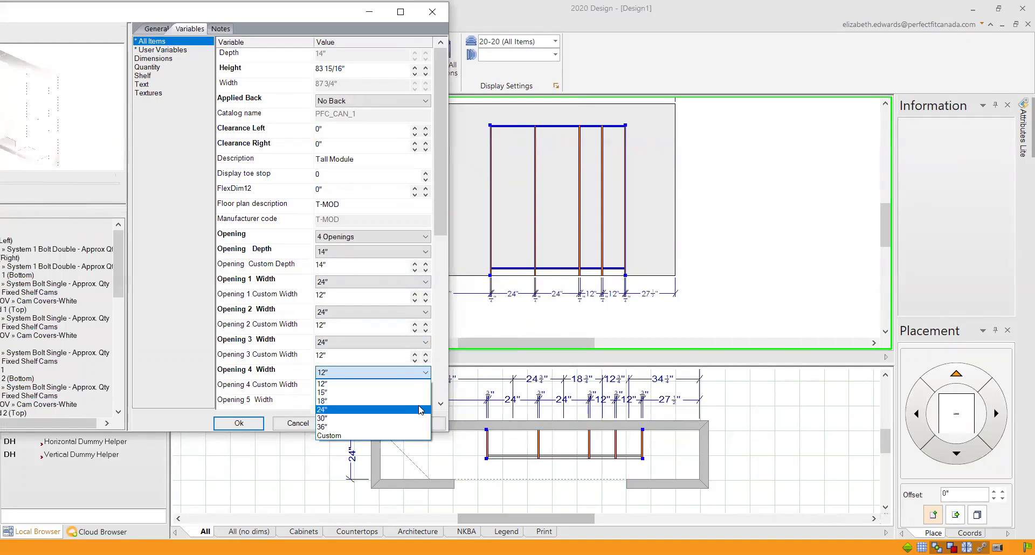
left_click(421, 411)
left_click(381, 424)
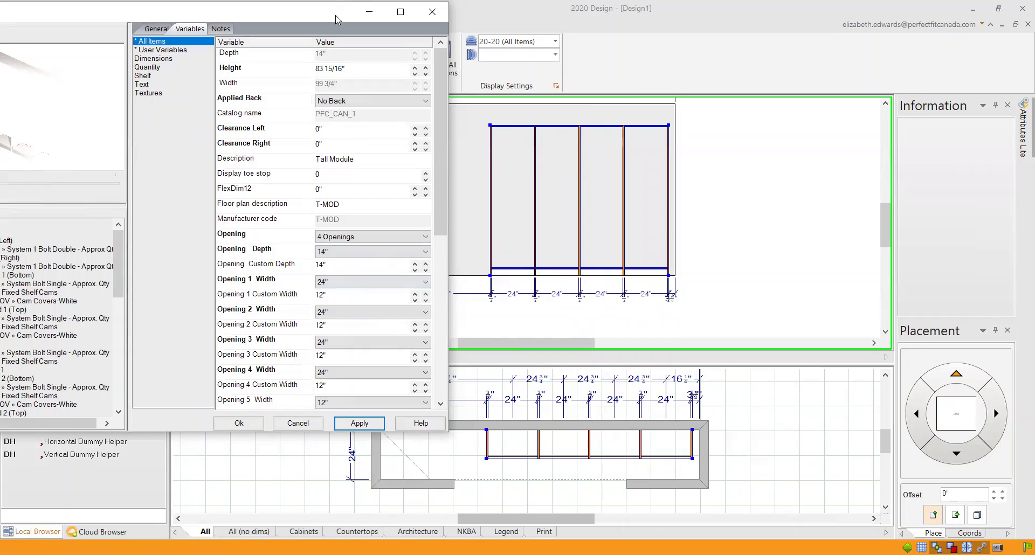
left_click_drag(333, 19, 294, 31)
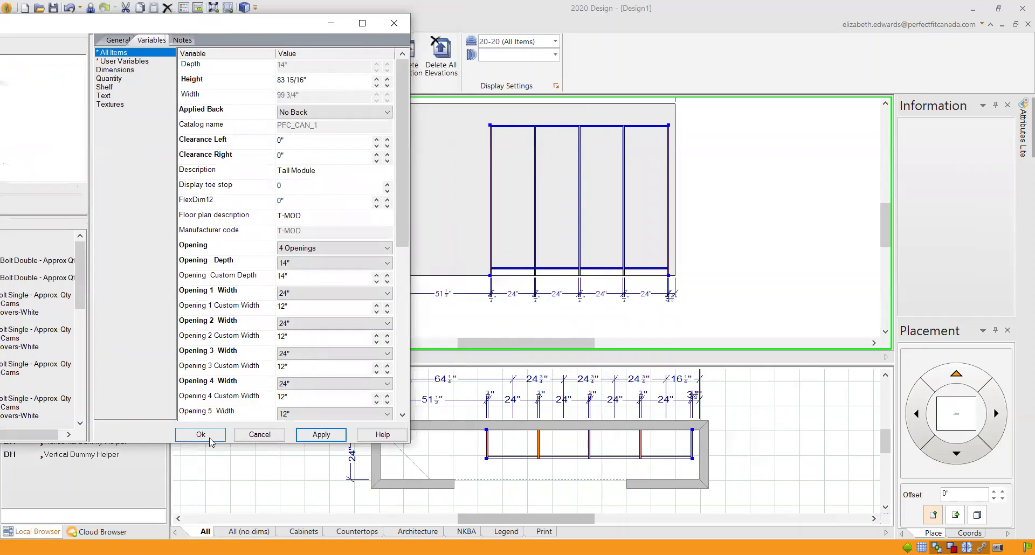
Step: Accept the attribute changes and re-center the widened T-MOD module on the wall
left_click(200, 435)
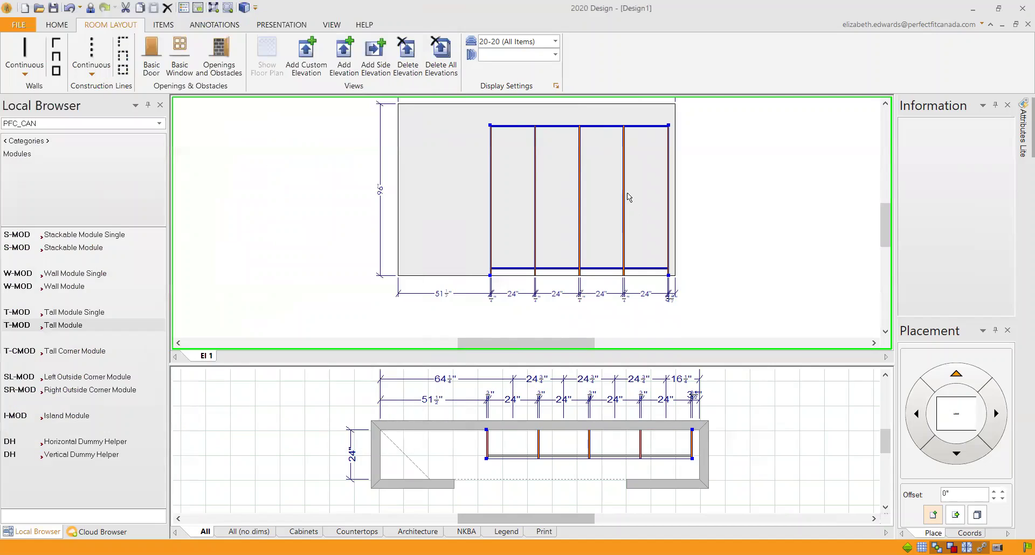
right_click(563, 209)
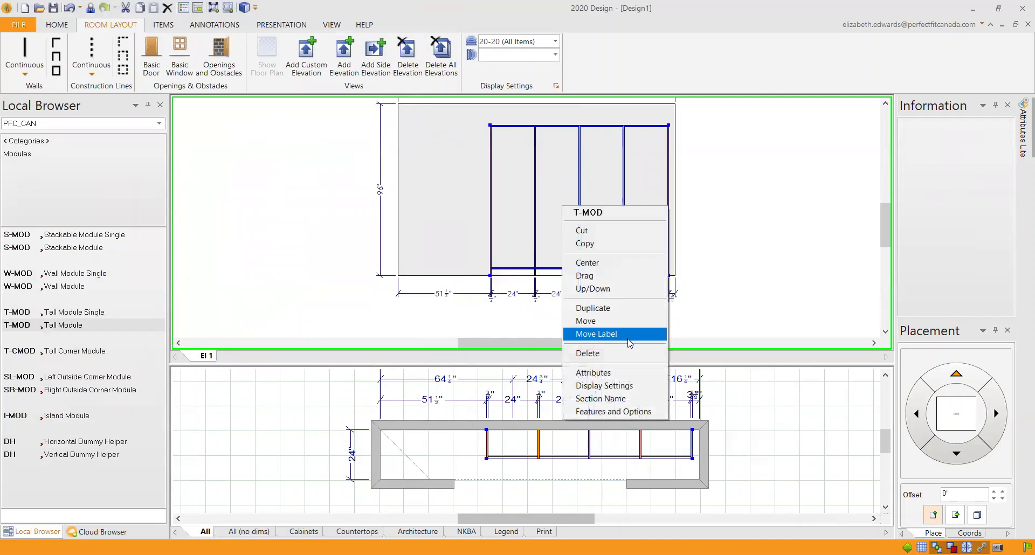
left_click(623, 262)
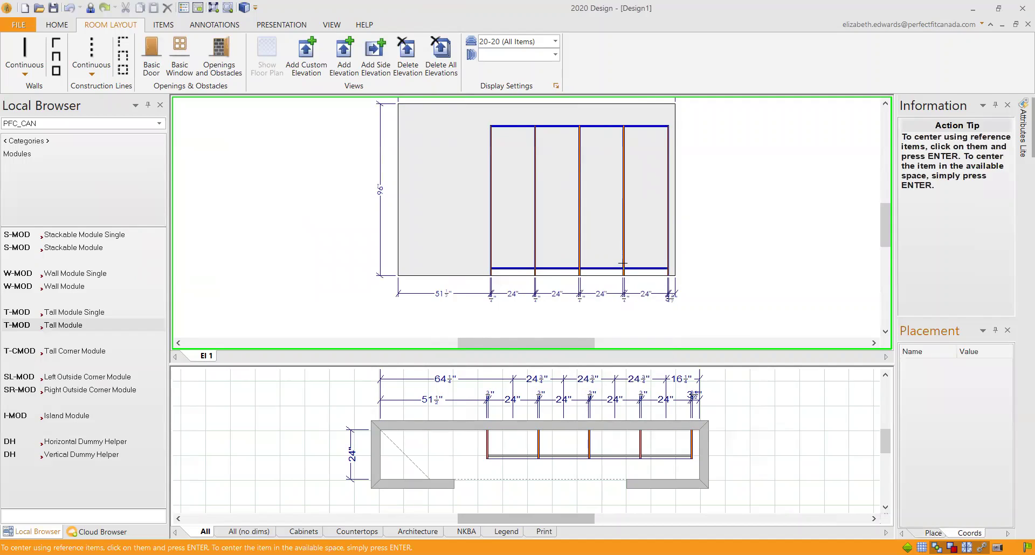
left_click(468, 449)
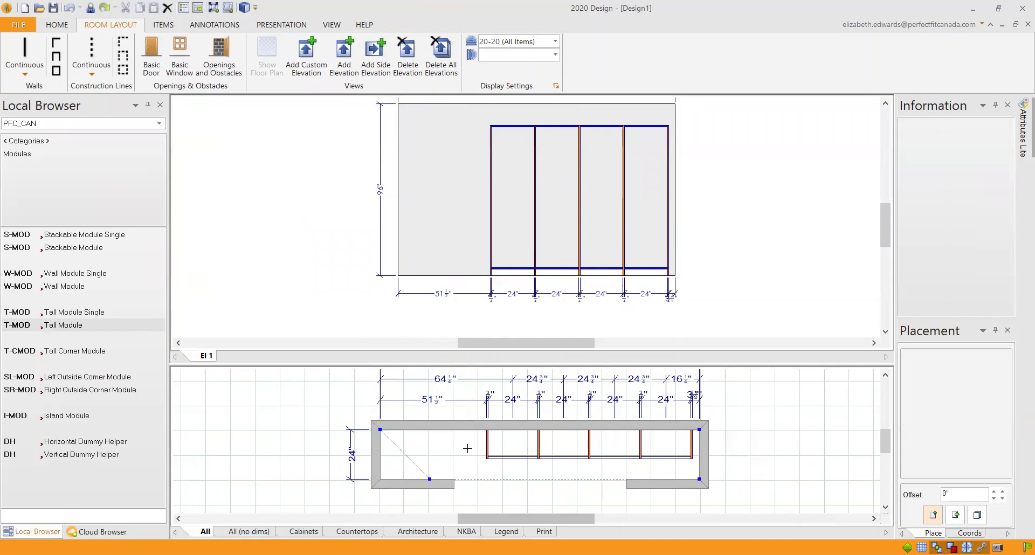
left_click(468, 449)
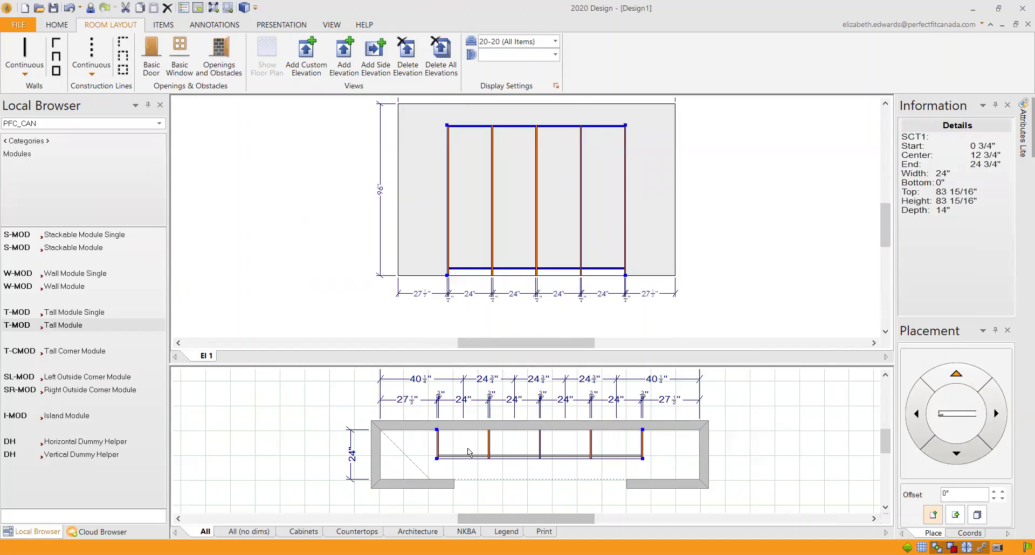
Step: Place a Cleat (Connect to fixed shelf) under the top shelf and shift it into the second bay
left_click(37, 142)
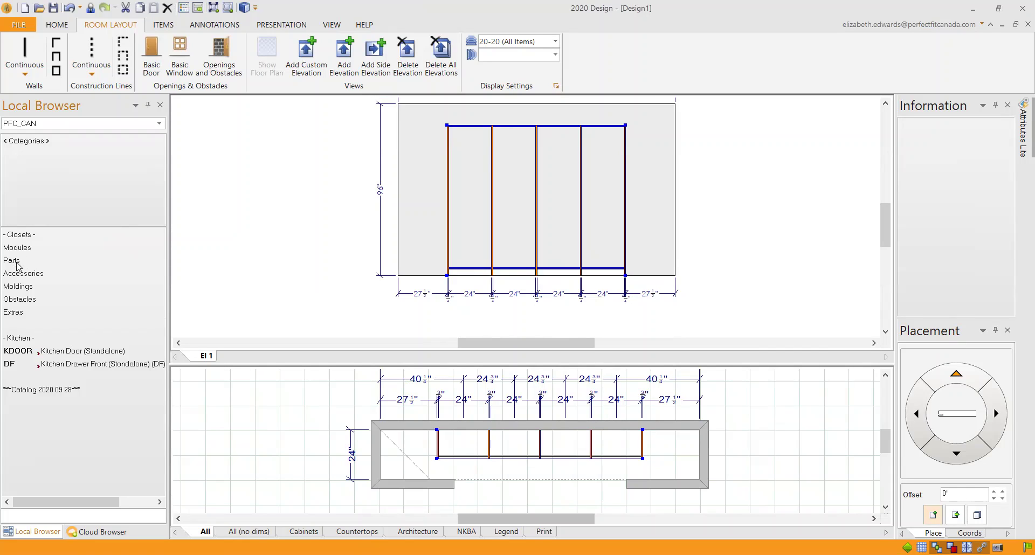
left_click(18, 263)
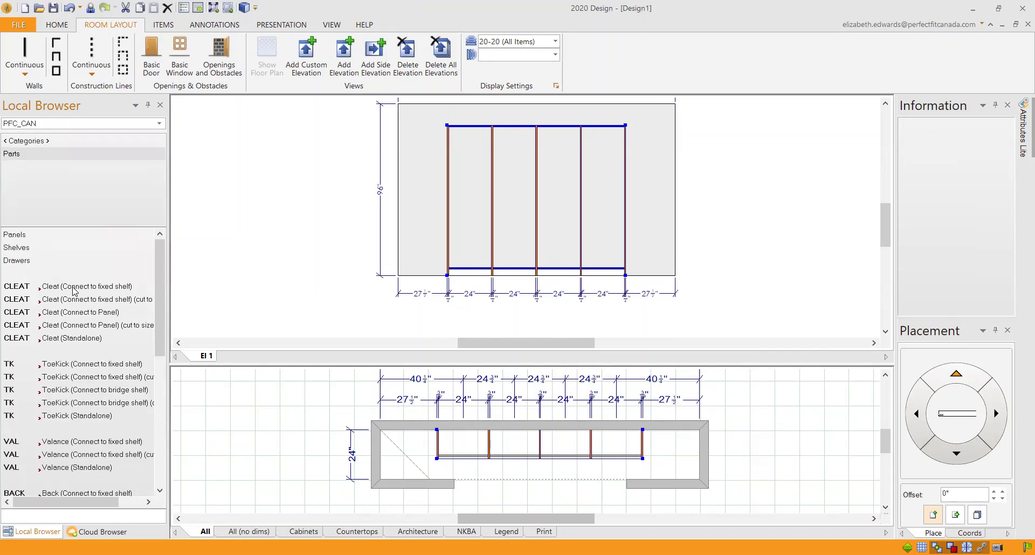
left_click(76, 288)
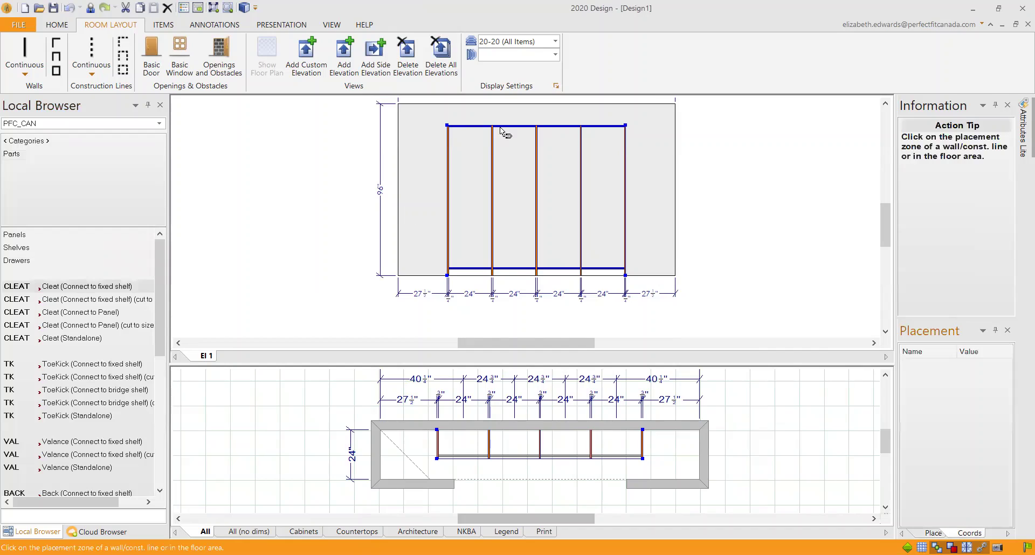
left_click(466, 137)
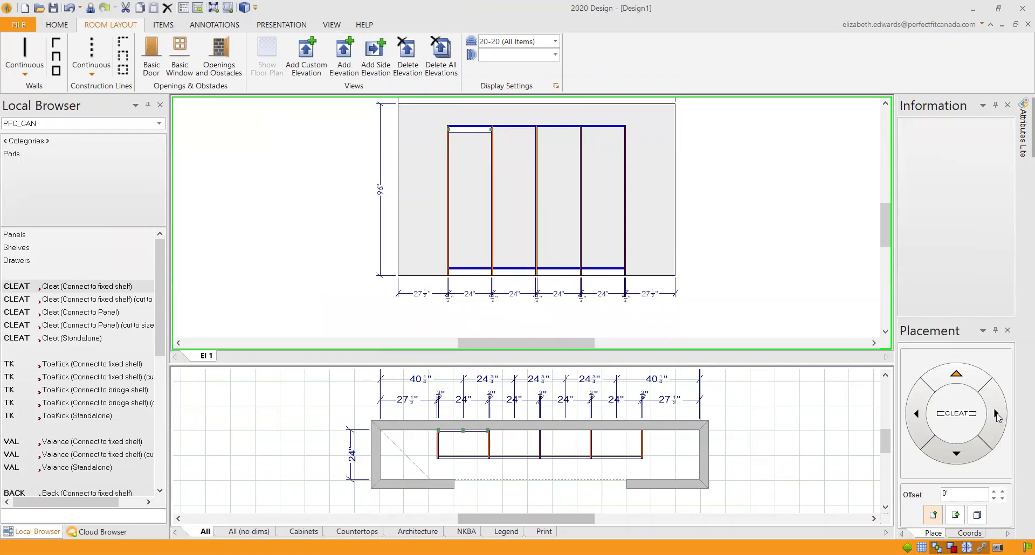
left_click(999, 415)
left_click(998, 415)
Step: Add two more fixed-shelf cleats at the top of the third and right bays
left_click(81, 286)
left_click(548, 131)
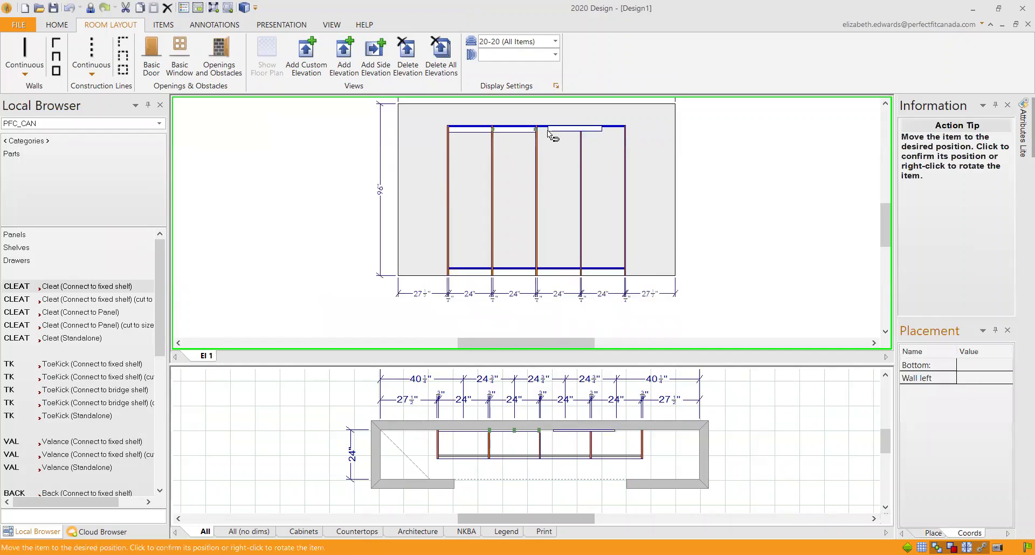
left_click(548, 131)
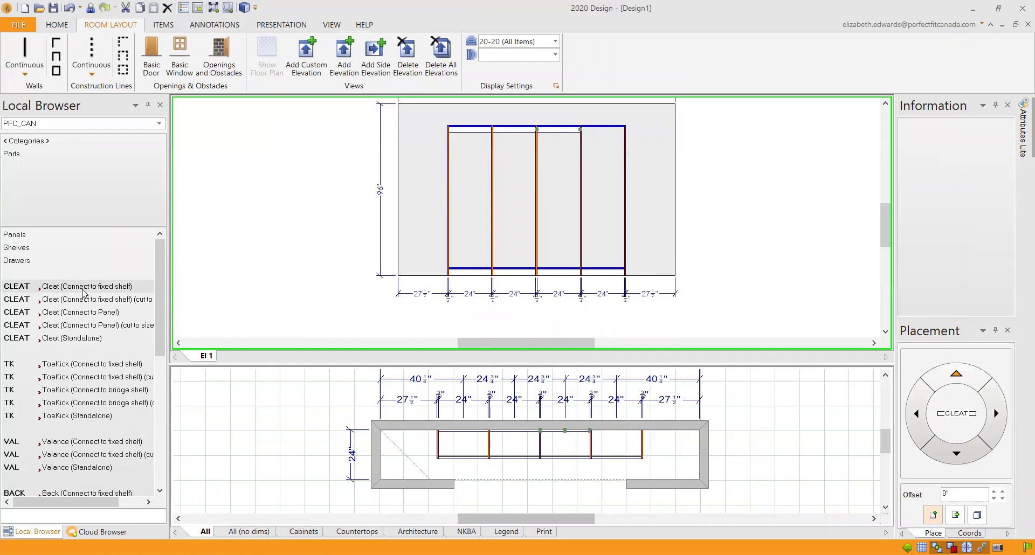
left_click(54, 287)
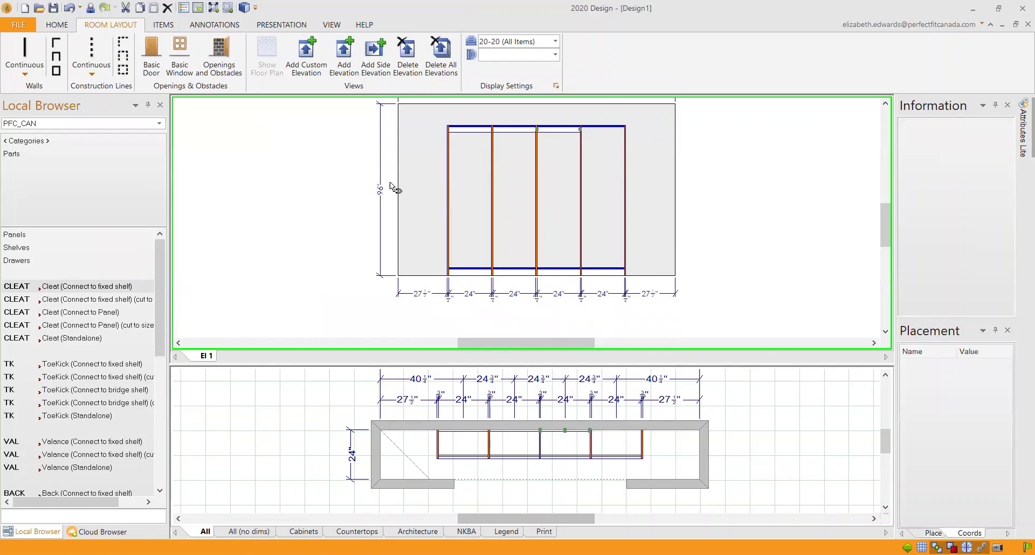
left_click(596, 128)
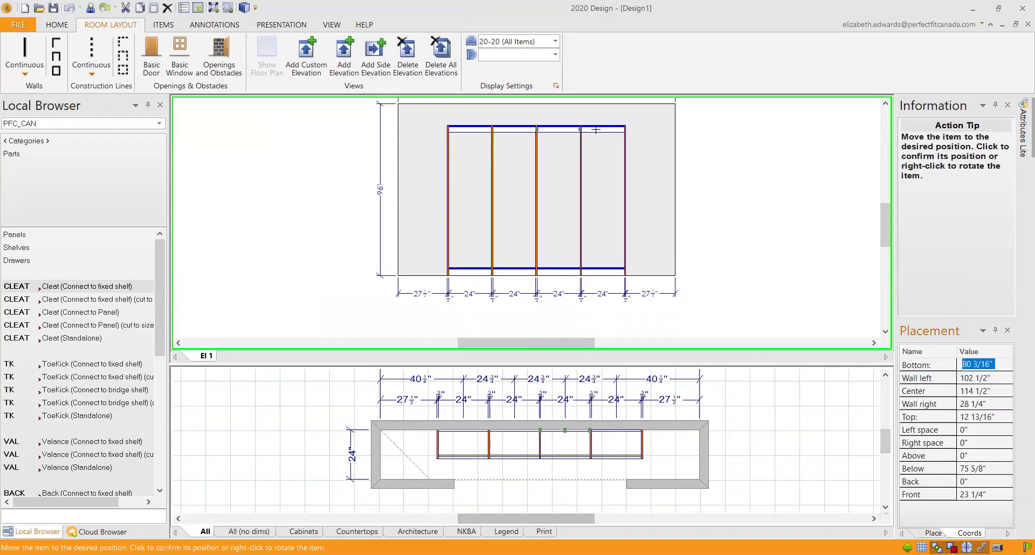
left_click(604, 128)
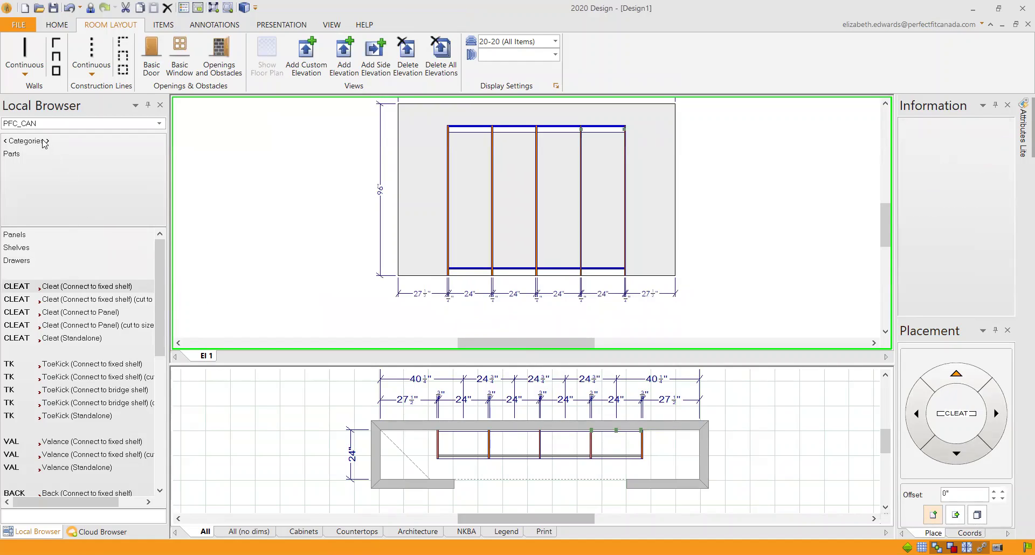
Step: Place a Shelf Fixed (SHFF) at mid-height in each of the four tall-module sections
left_click(28, 246)
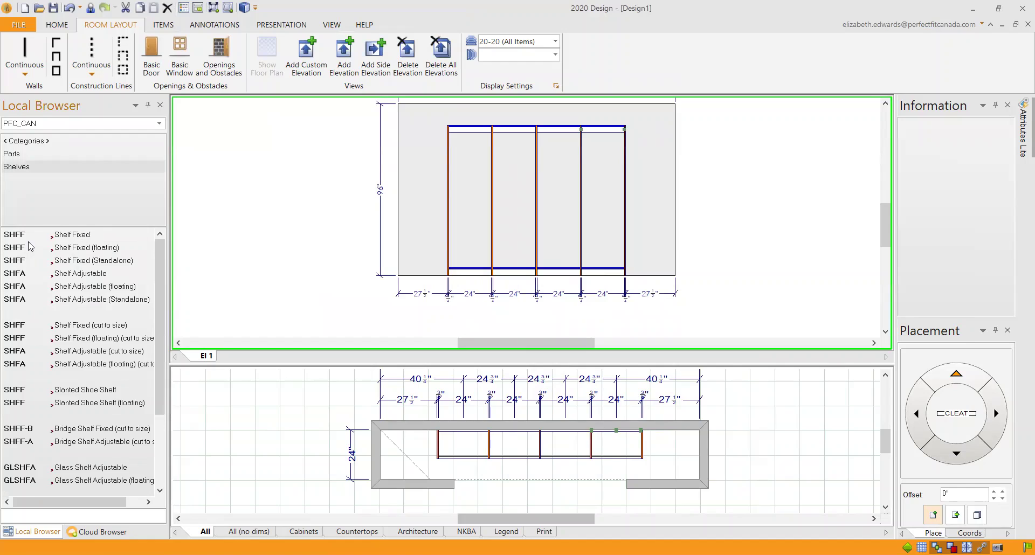
left_click(68, 235)
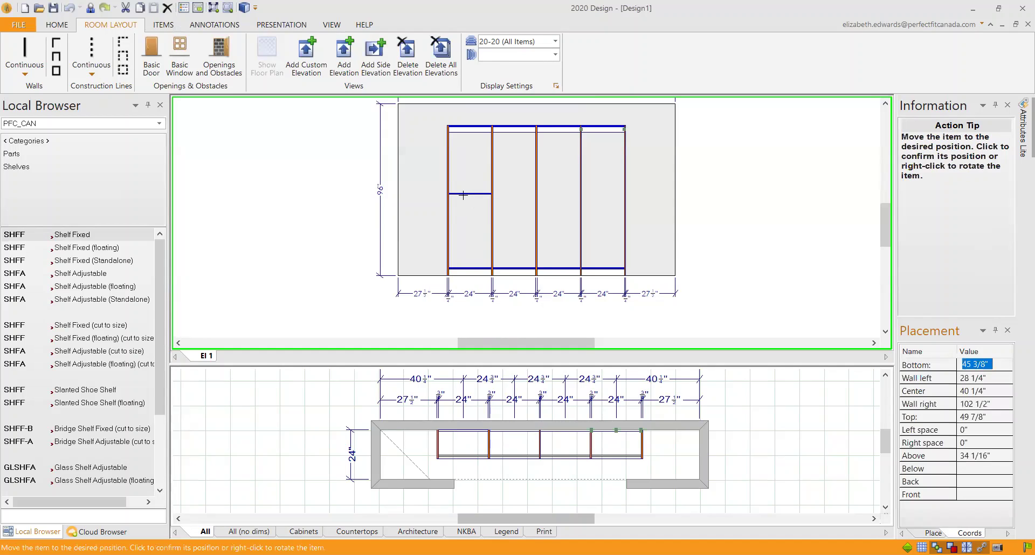
left_click(464, 195)
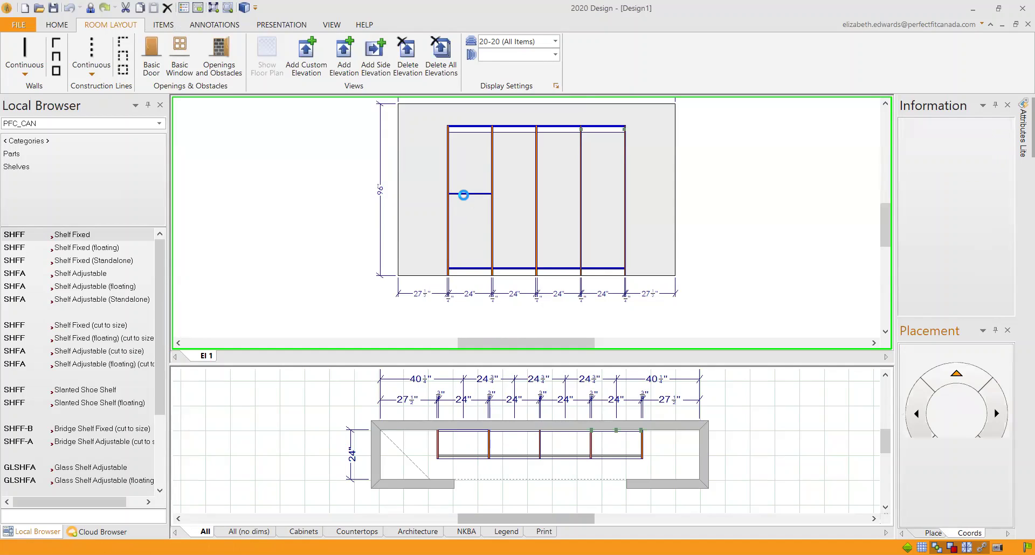
left_click(68, 236)
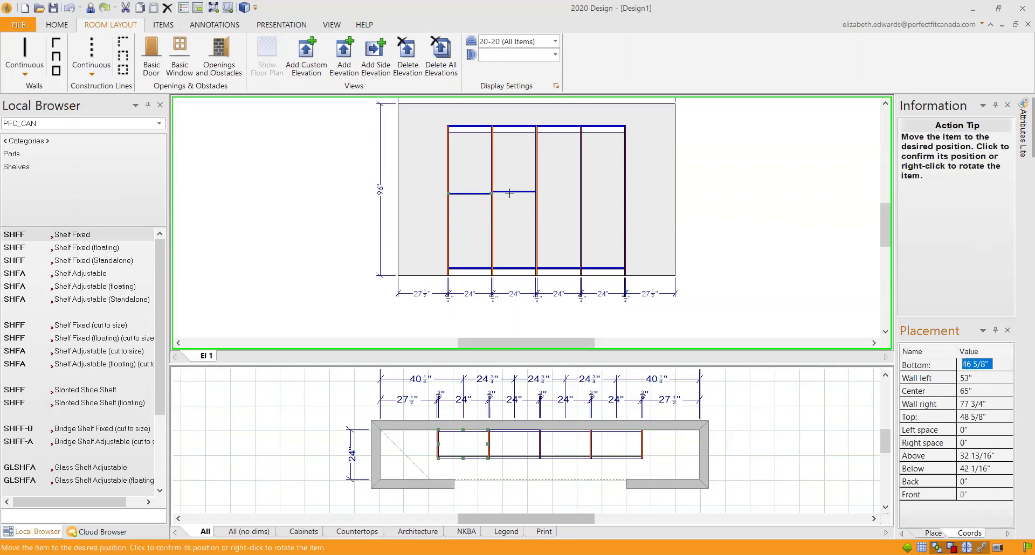
left_click(510, 193)
left_click(72, 236)
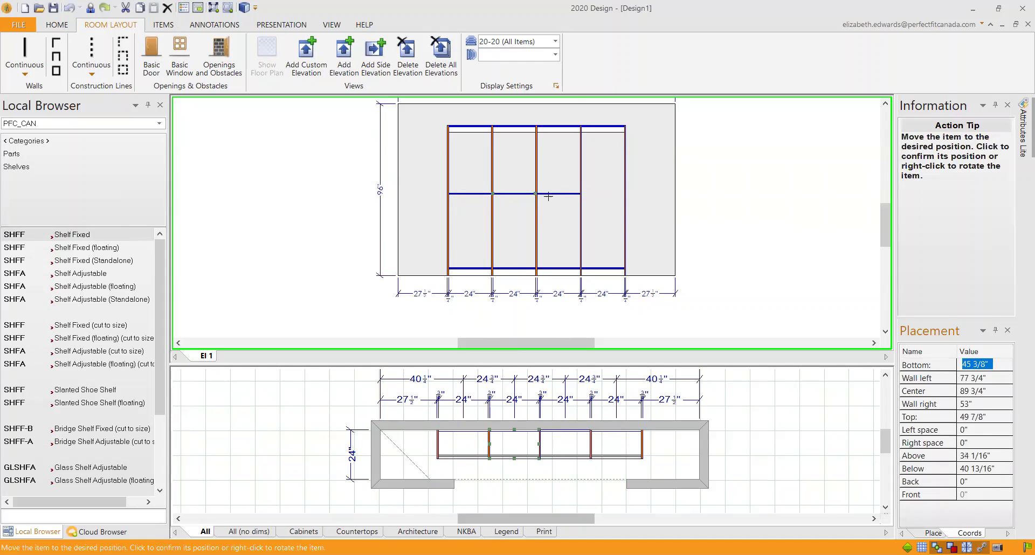
left_click(548, 193)
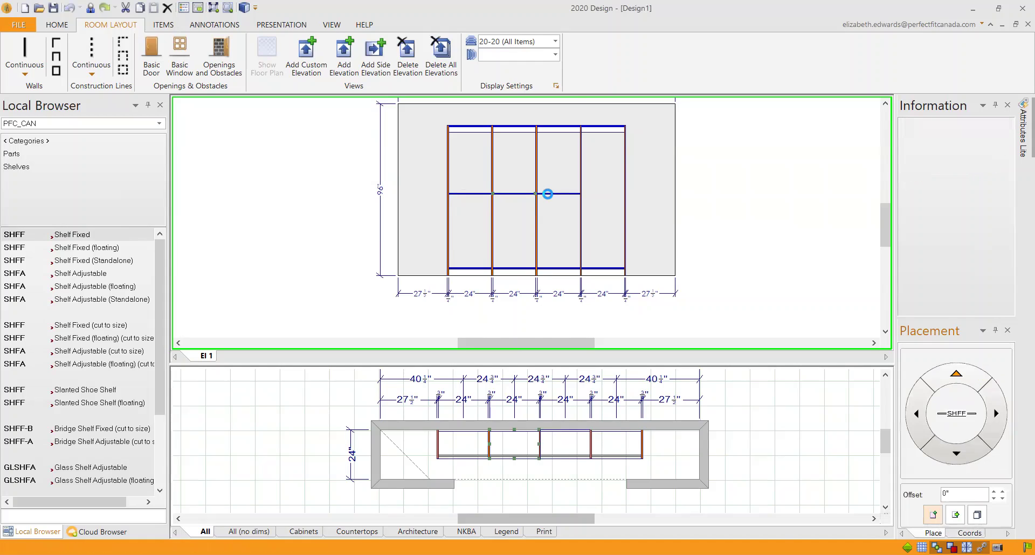
left_click(76, 238)
left_click(595, 198)
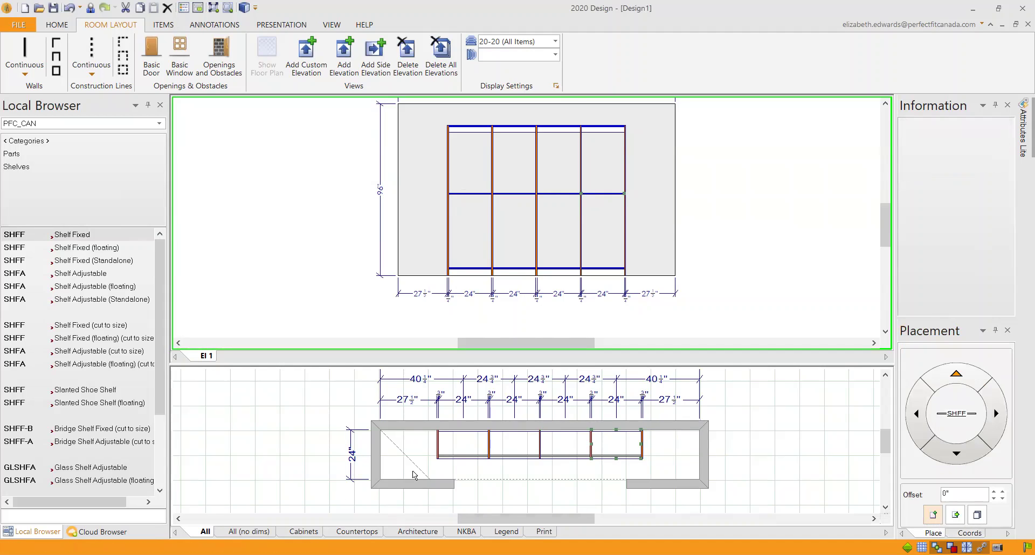
Step: Place a Closet Rod from Accessories > Rods at the top of all four sections
left_click(45, 142)
left_click(18, 274)
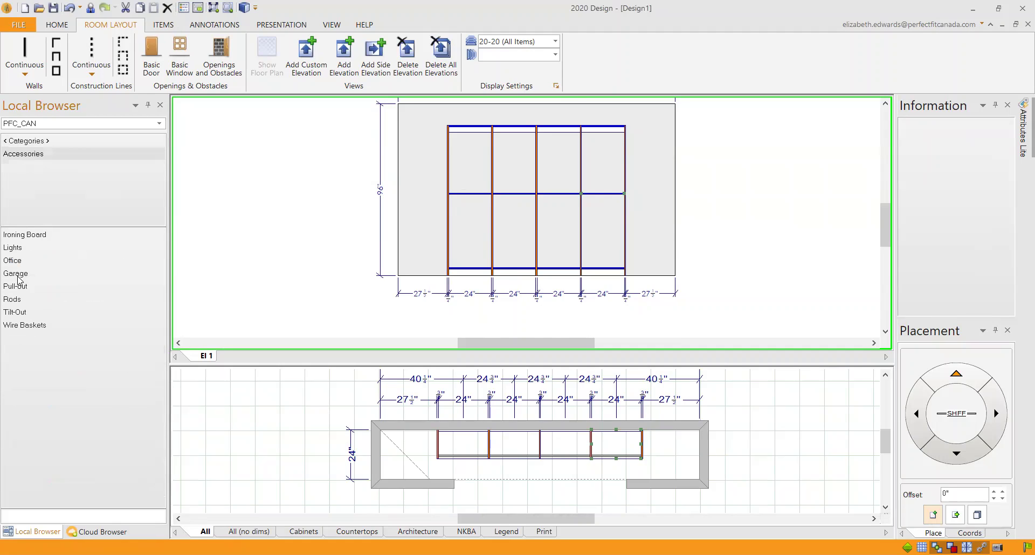
left_click(13, 300)
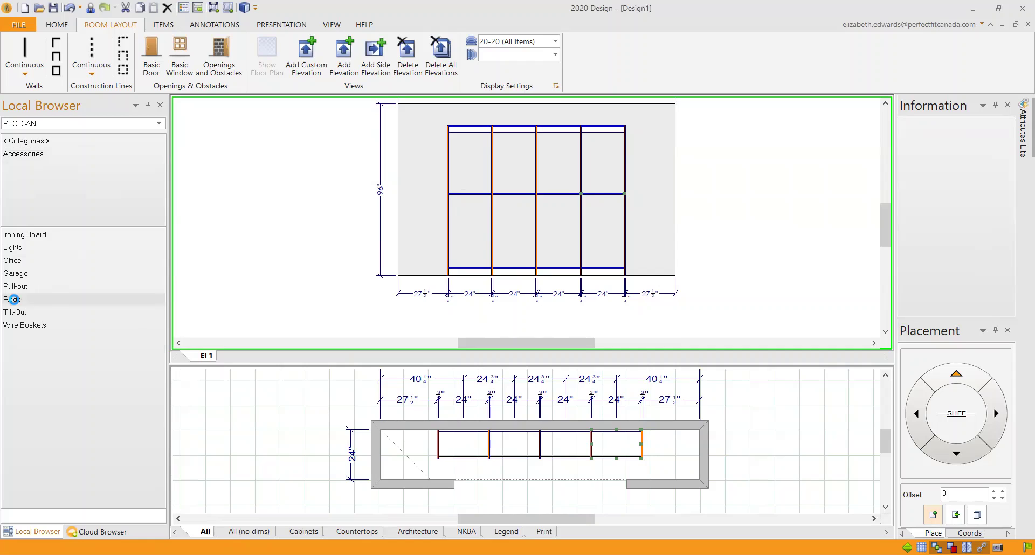
left_click(44, 237)
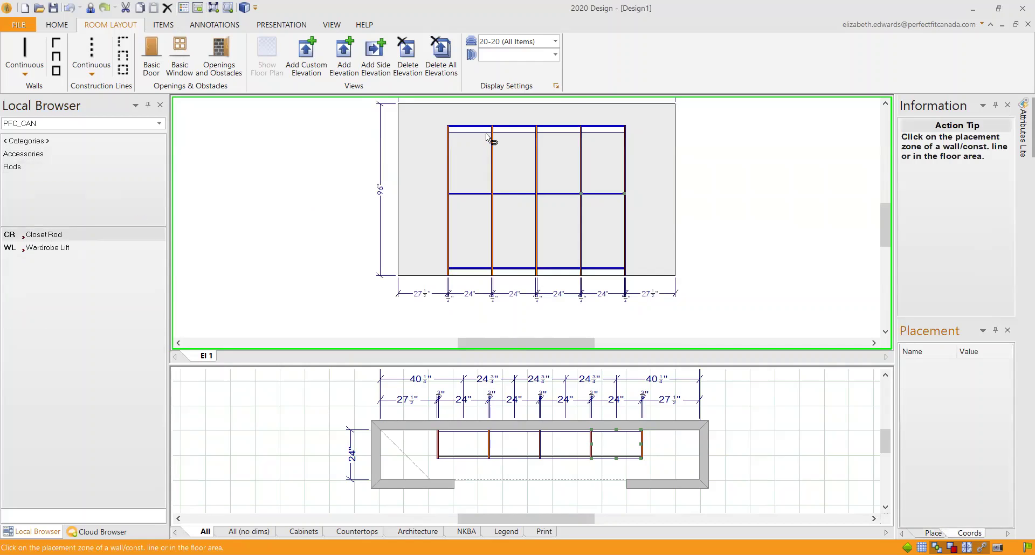
left_click(468, 131)
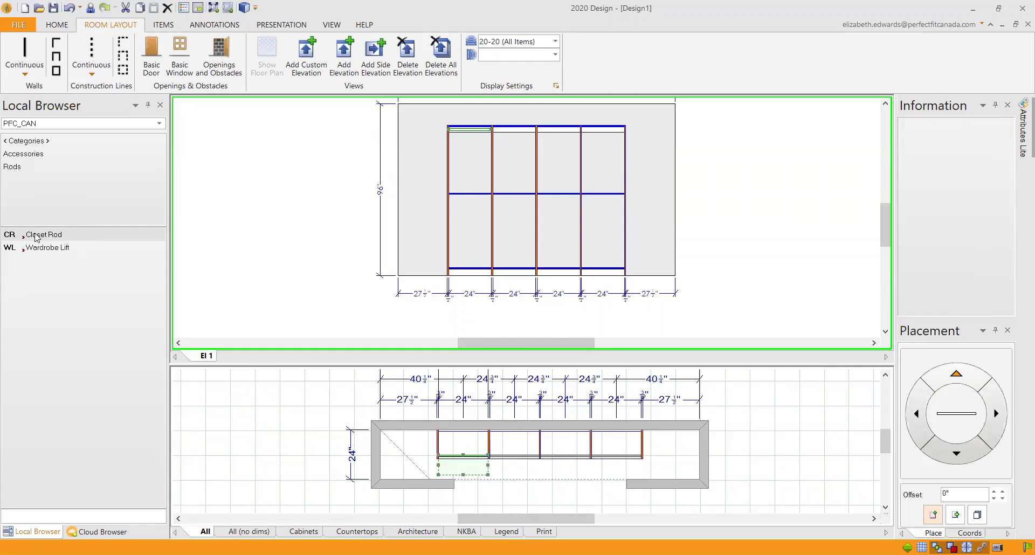
left_click(512, 132)
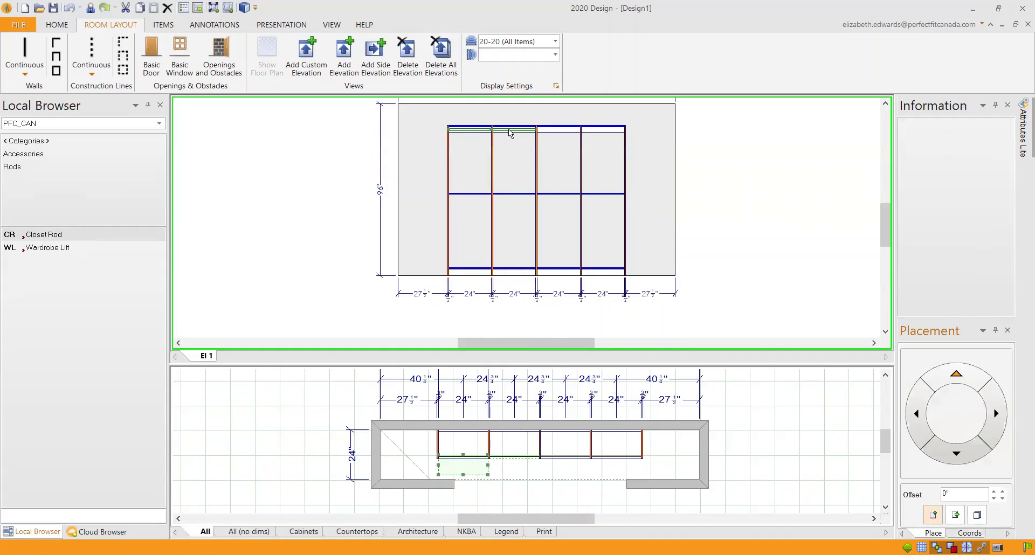
left_click(46, 237)
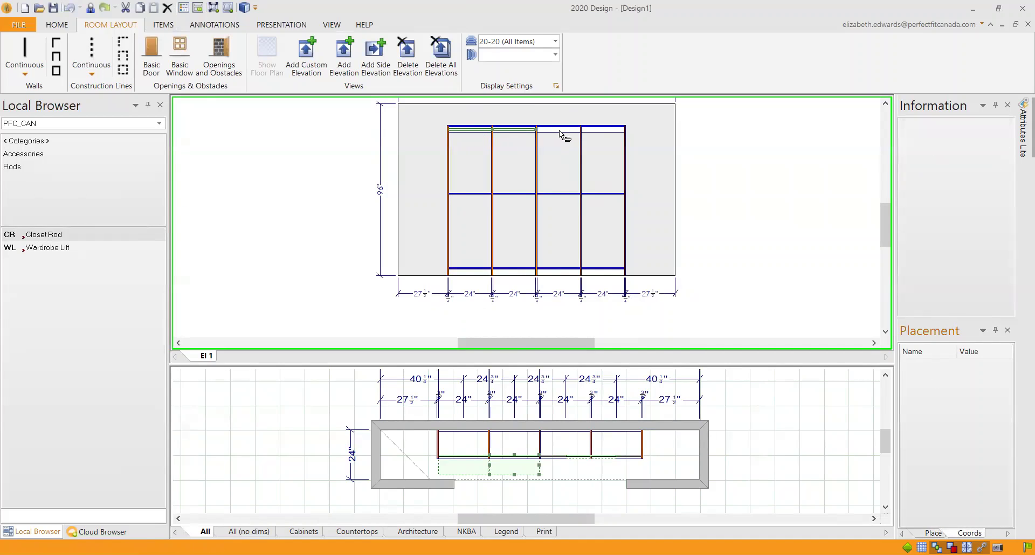
left_click(558, 130)
left_click(46, 235)
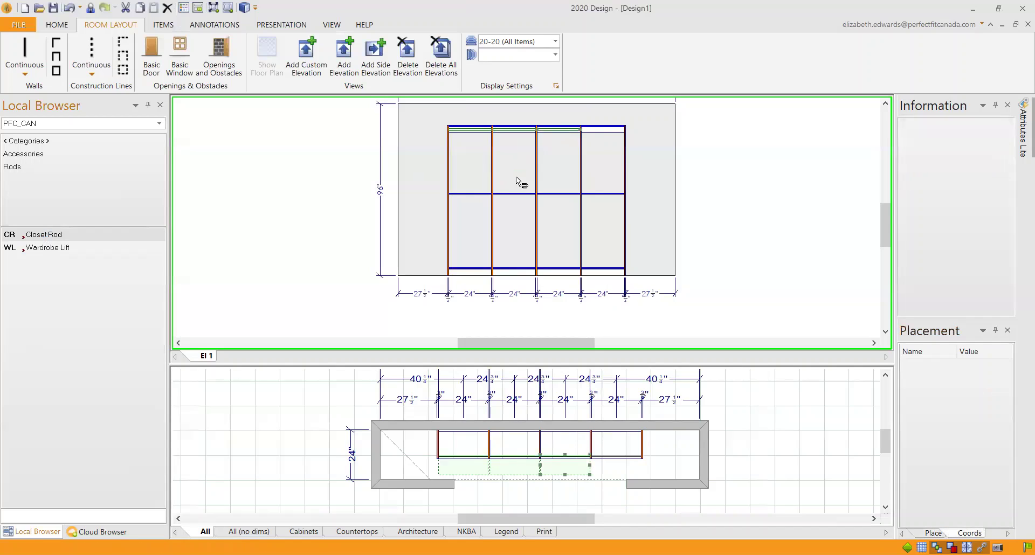
left_click(600, 133)
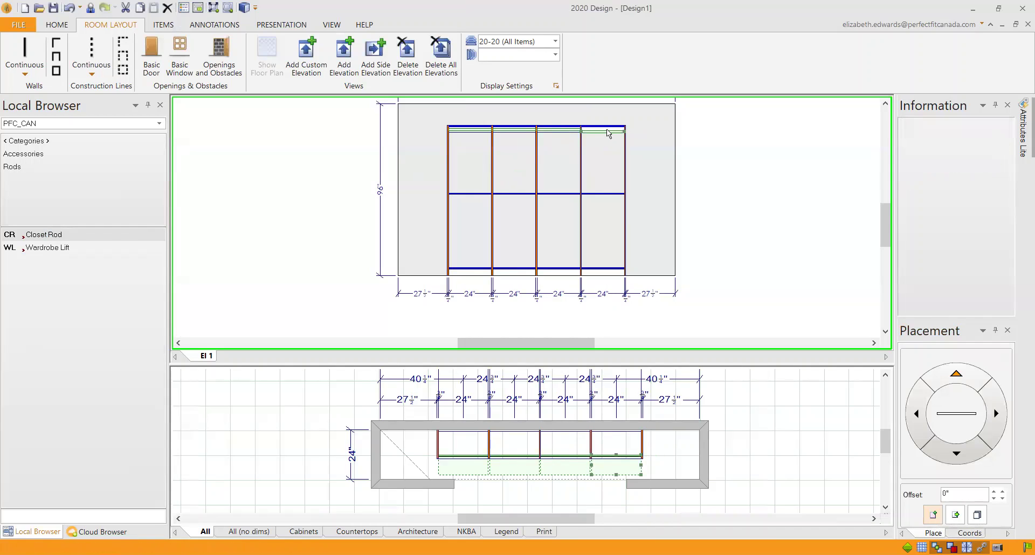
Step: Select the cleat under the top shelf in the right section
left_click(606, 130)
left_click(610, 132)
left_click(606, 131)
Step: Zoom in and delete the right section's upper cleat
scroll(626, 141, "up", 3)
scroll(887, 223, "up", 1)
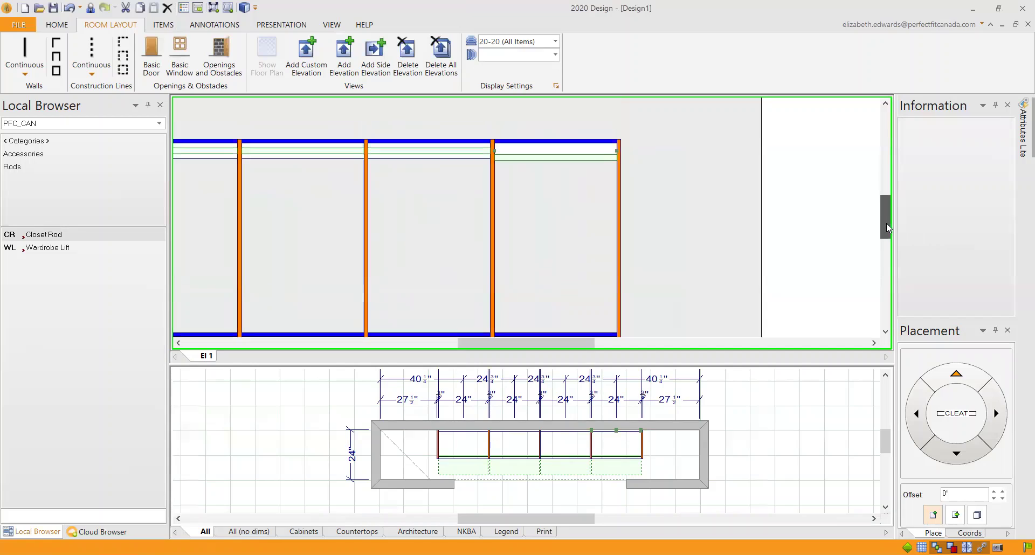
right_click(547, 148)
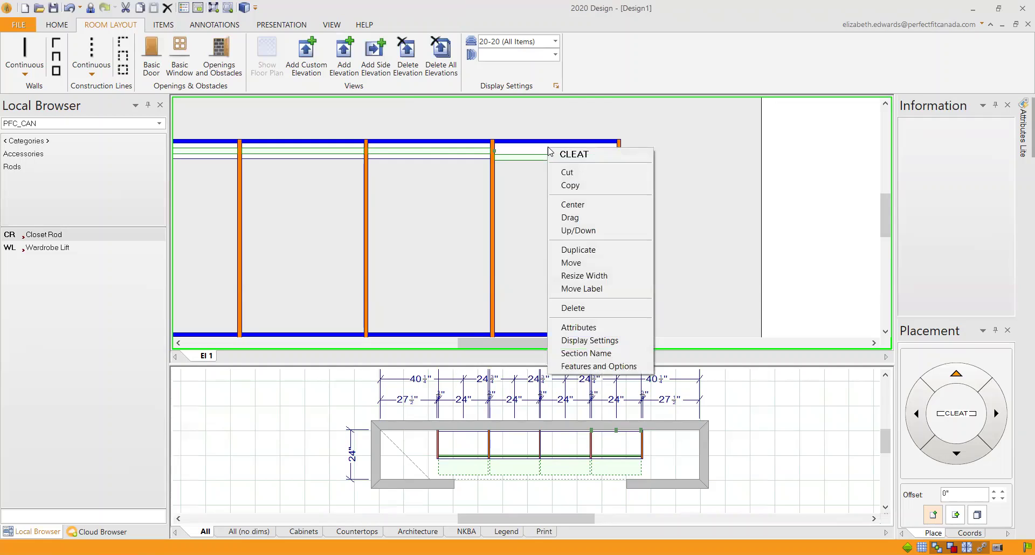
left_click(573, 308)
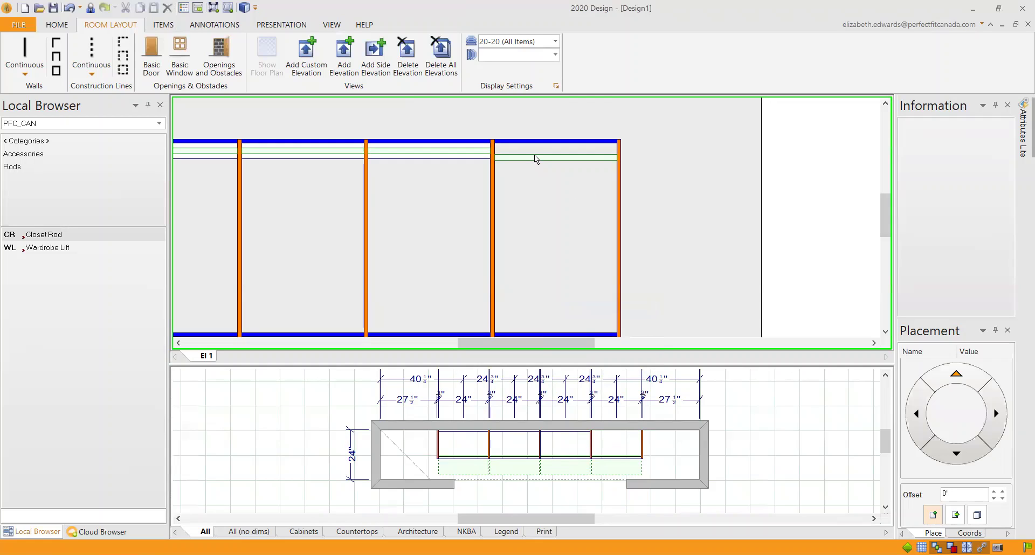
left_click_drag(535, 159, 536, 154)
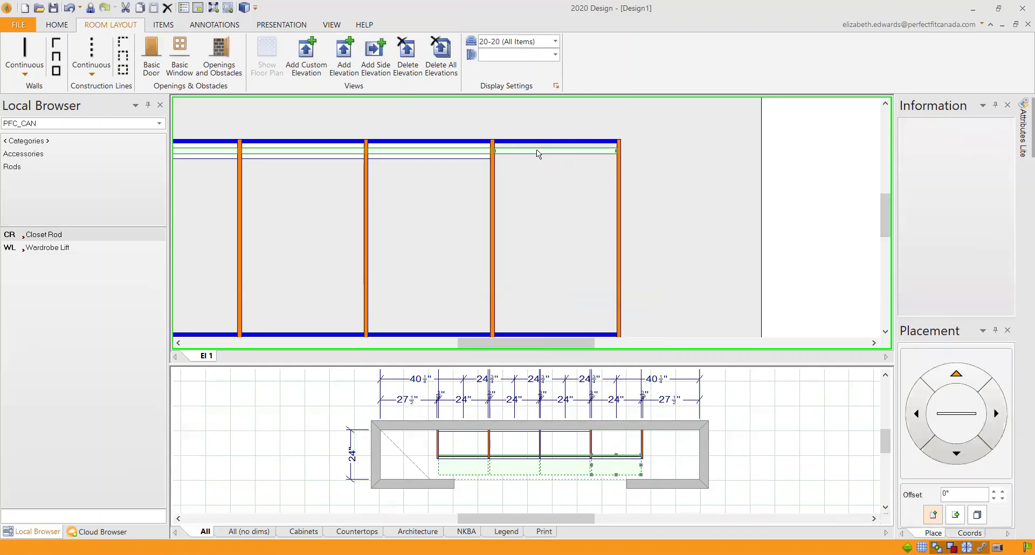
Step: Place a new Cleat (Connect to fixed shelf) below the top shelf in the right section
left_click(36, 141)
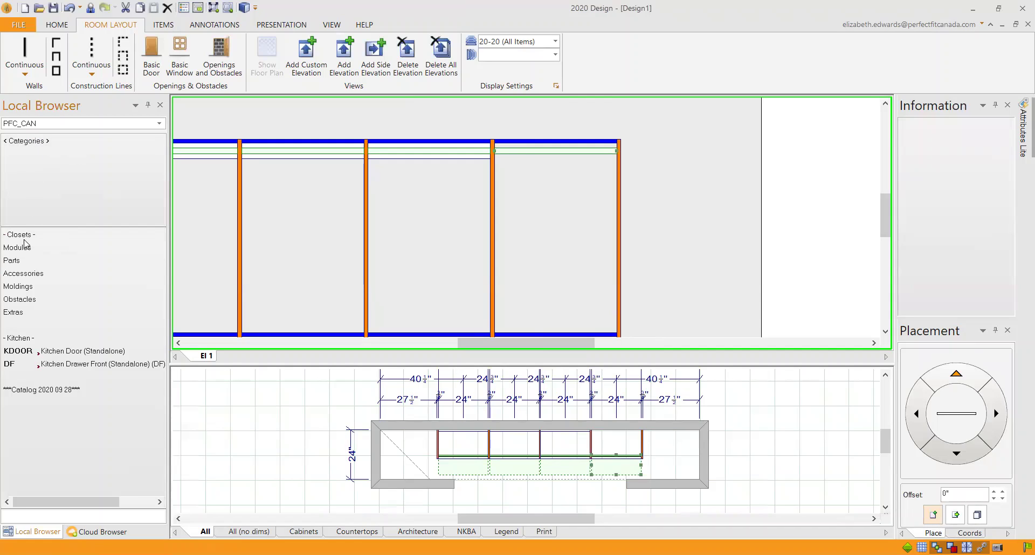
left_click(21, 262)
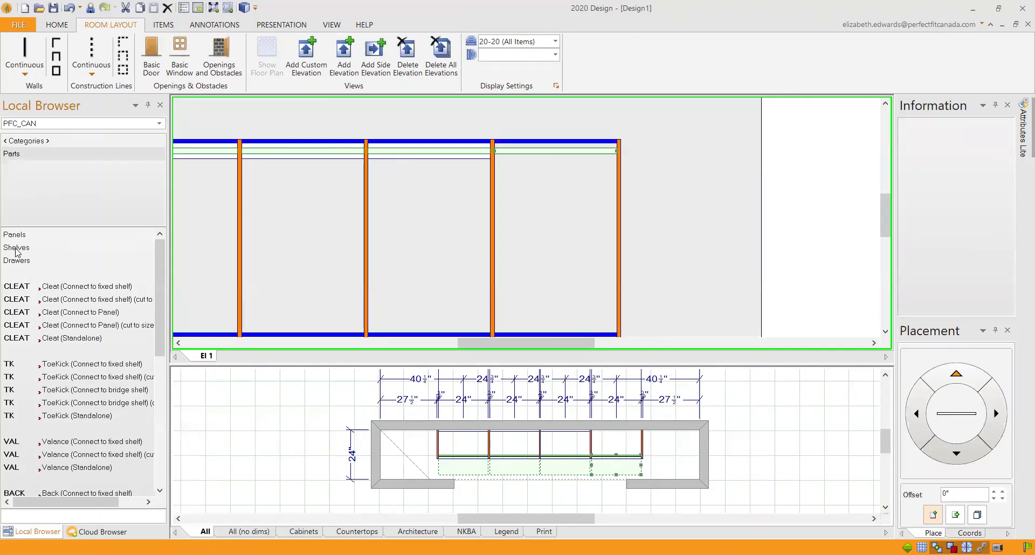
left_click(59, 286)
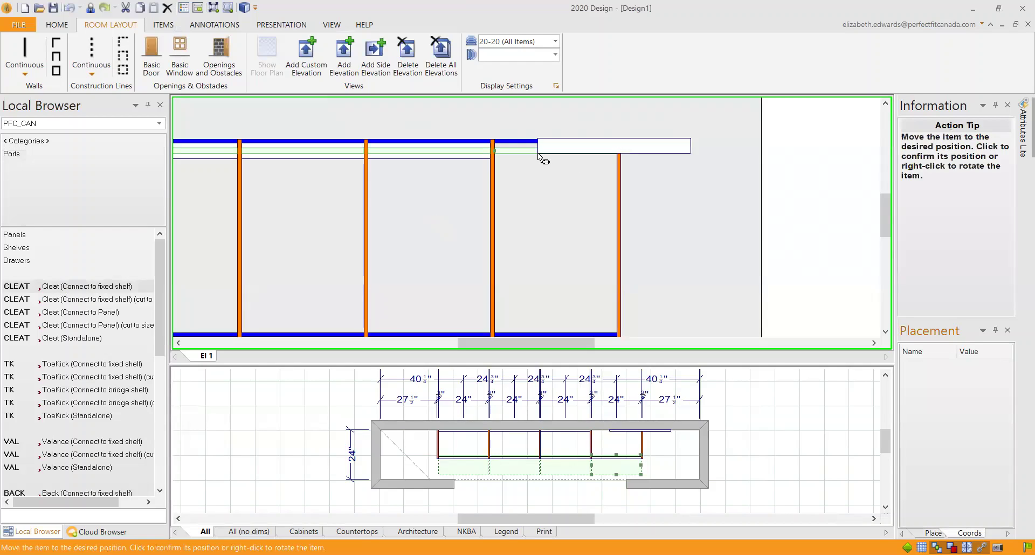
left_click(538, 154)
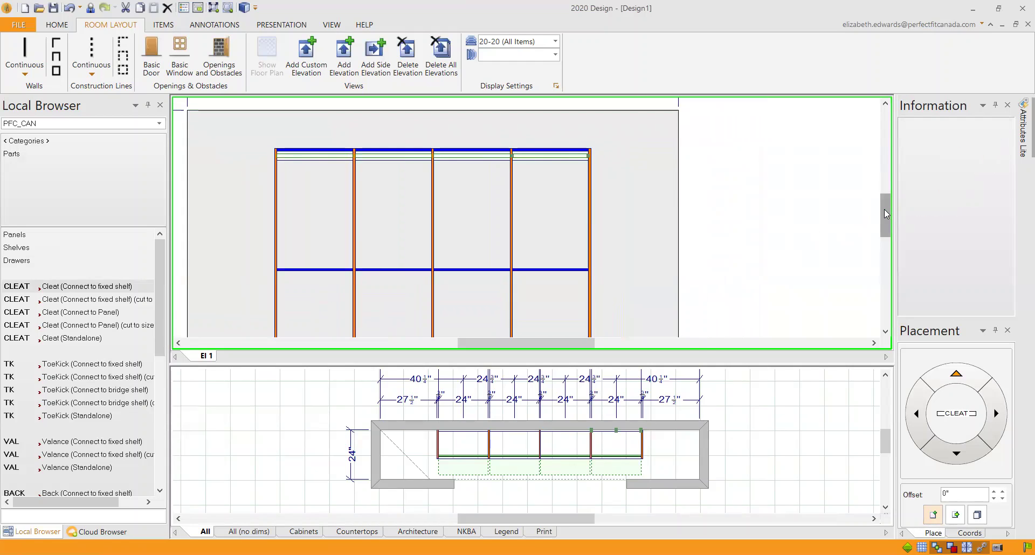
left_click_drag(884, 210, 890, 219)
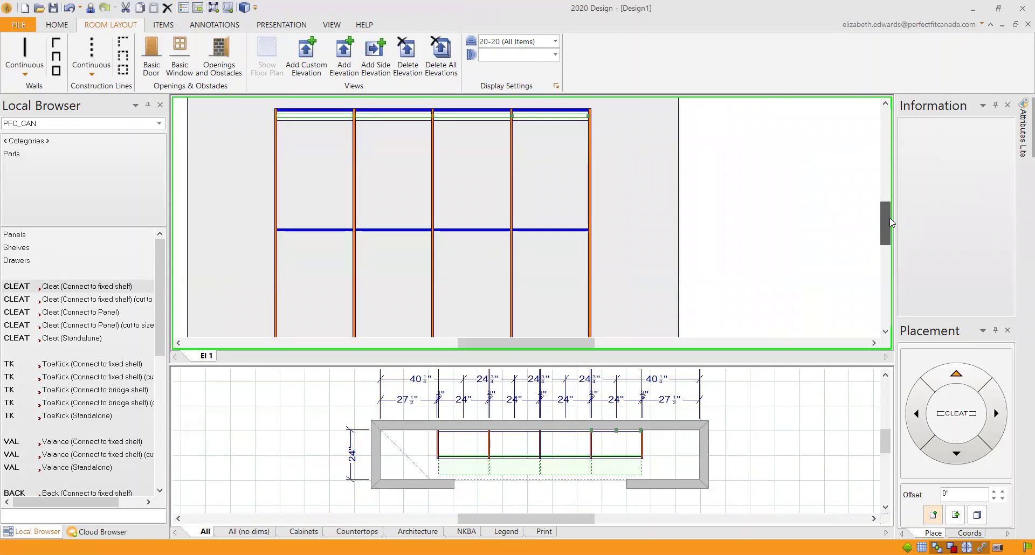
left_click_drag(892, 222, 894, 224)
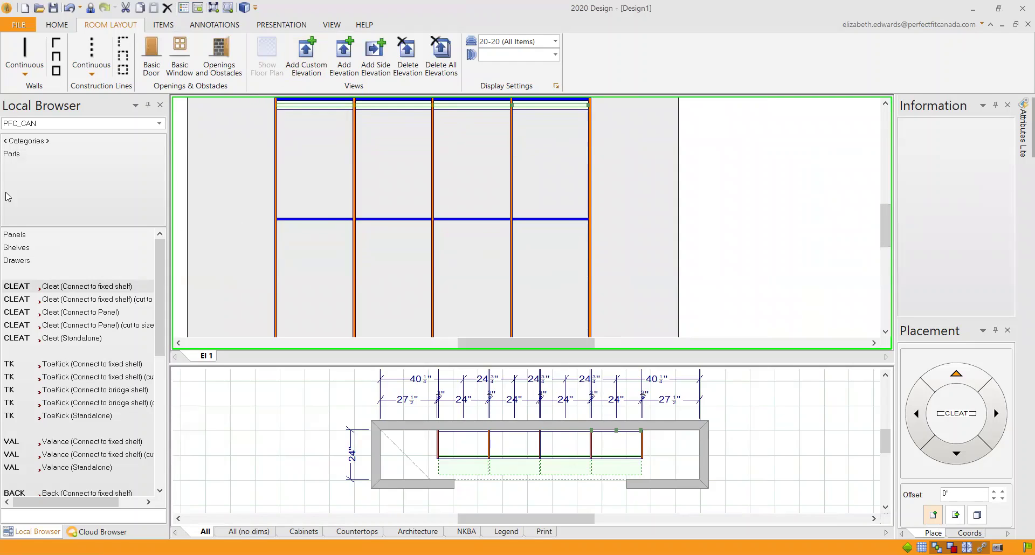
Step: Hang Closet Rods under the middle fixed shelf in the first and second sections
left_click(26, 144)
left_click(16, 274)
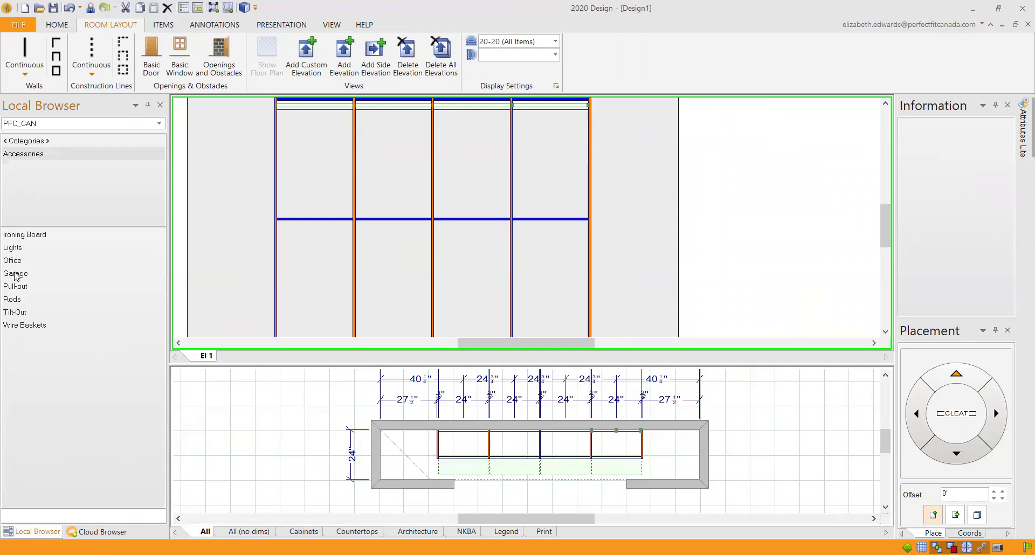
left_click(16, 300)
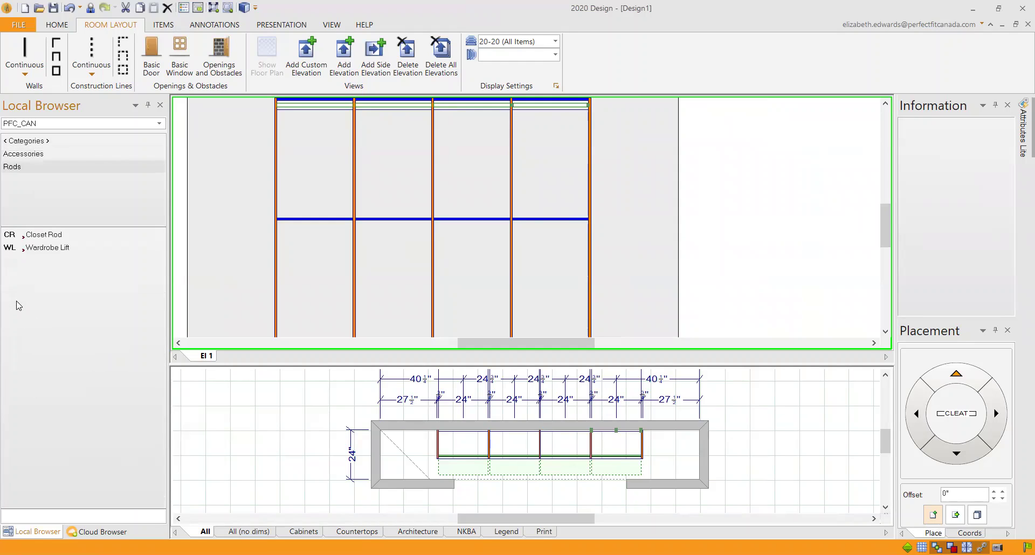
left_click(44, 234)
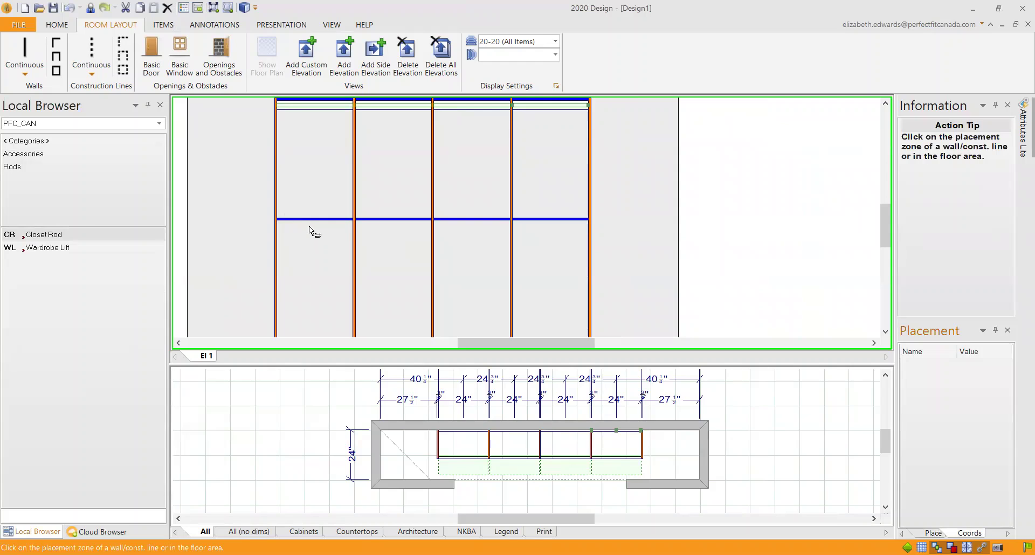
left_click(311, 231)
left_click(311, 231)
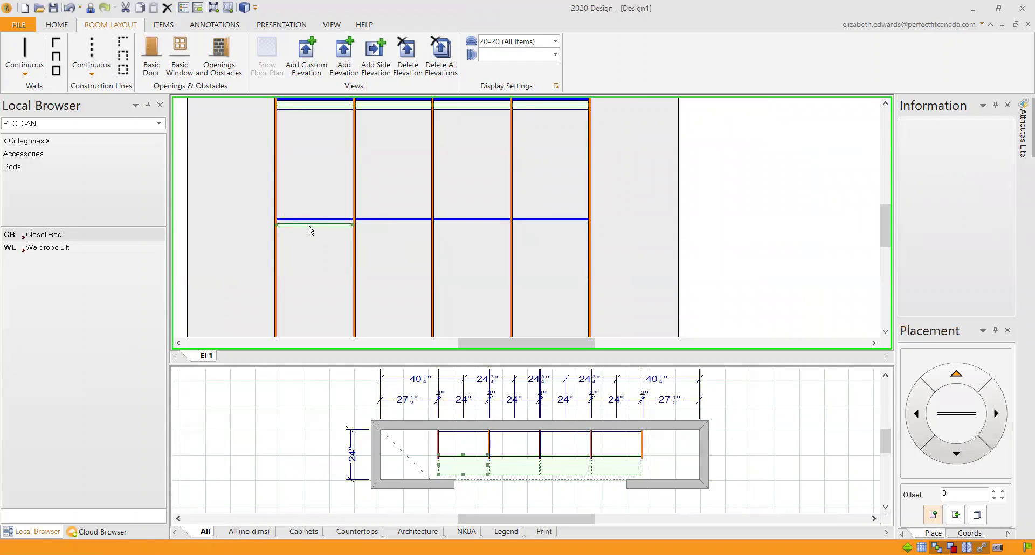
left_click(55, 237)
left_click(392, 226)
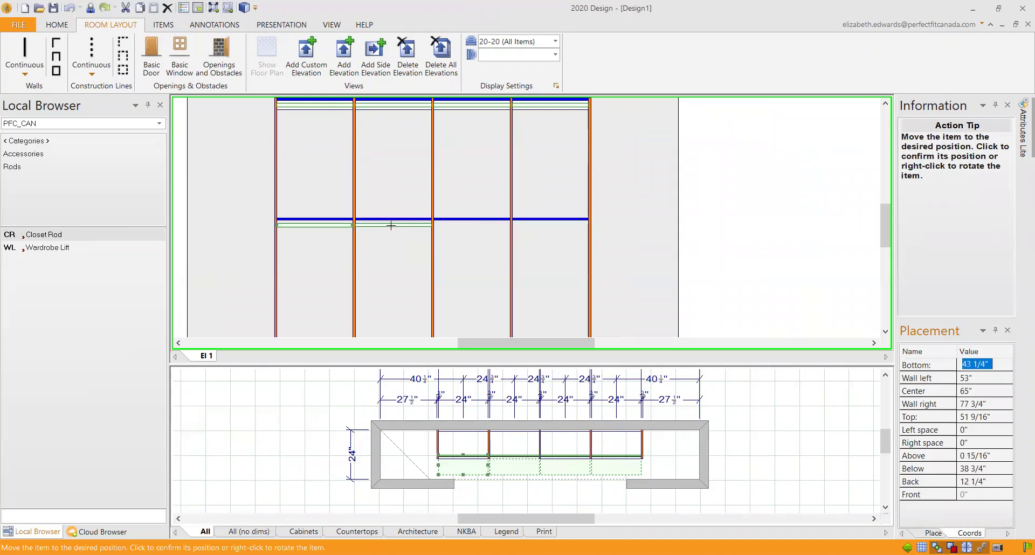
left_click(392, 225)
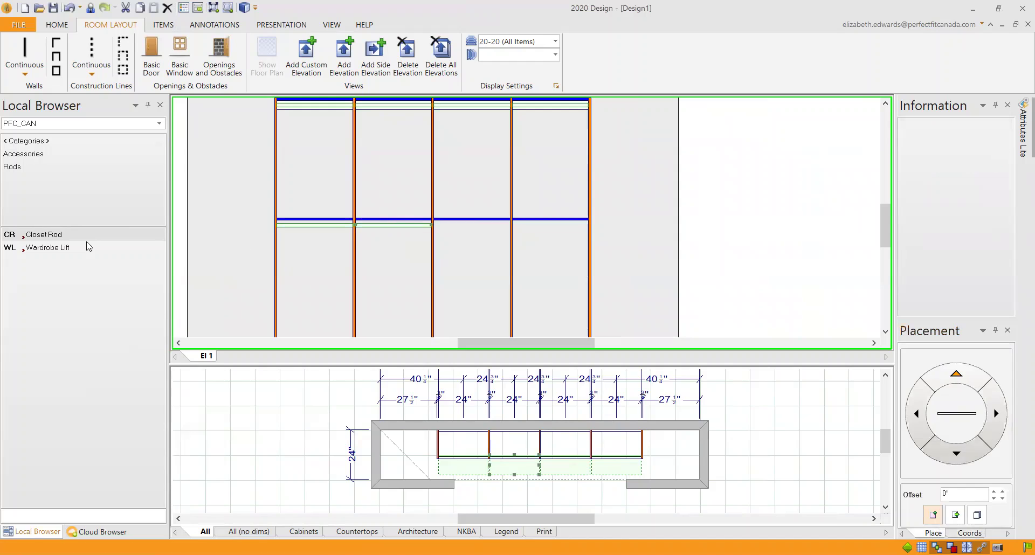
Step: Hang Closet Rods under the middle fixed shelf in the third and fourth sections
left_click(457, 233)
left_click(452, 226)
left_click(54, 236)
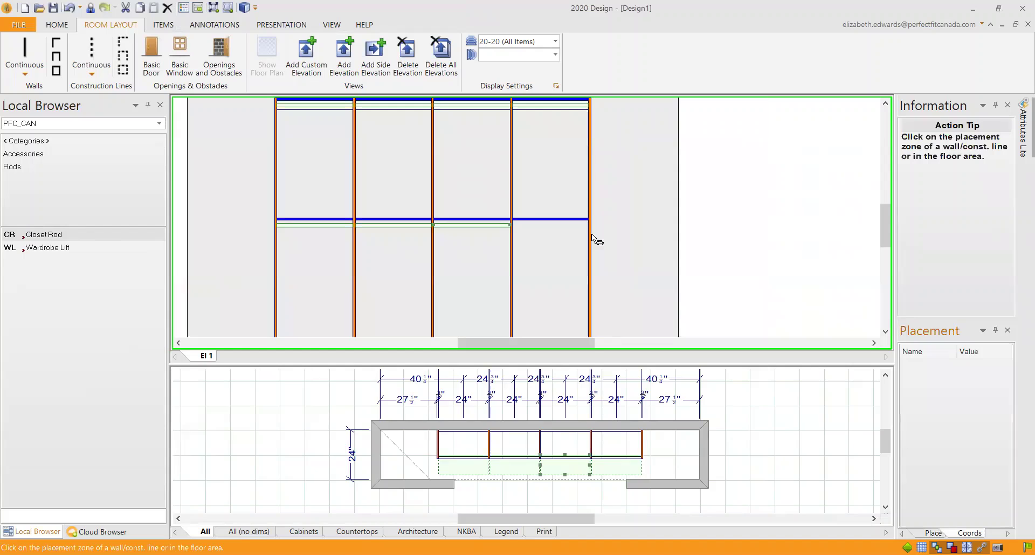
left_click(546, 228)
left_click(545, 226)
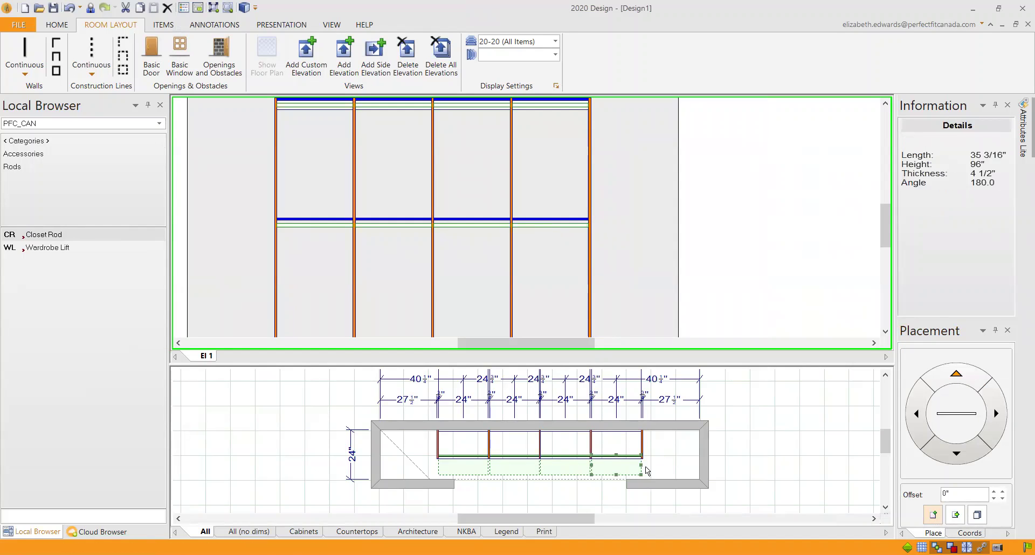
scroll(886, 225, "down", 1)
left_click_drag(887, 225, 887, 227)
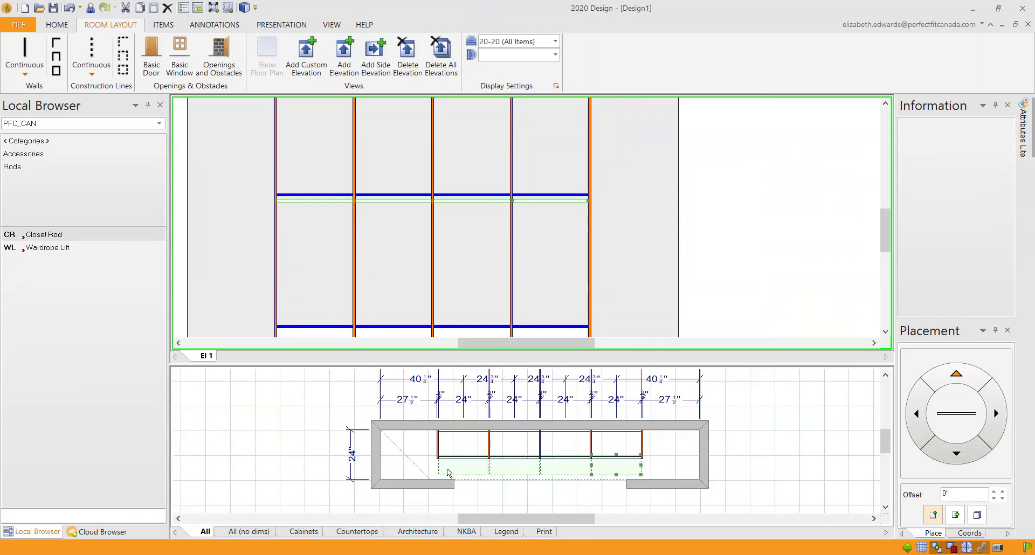
mouse_move(448, 474)
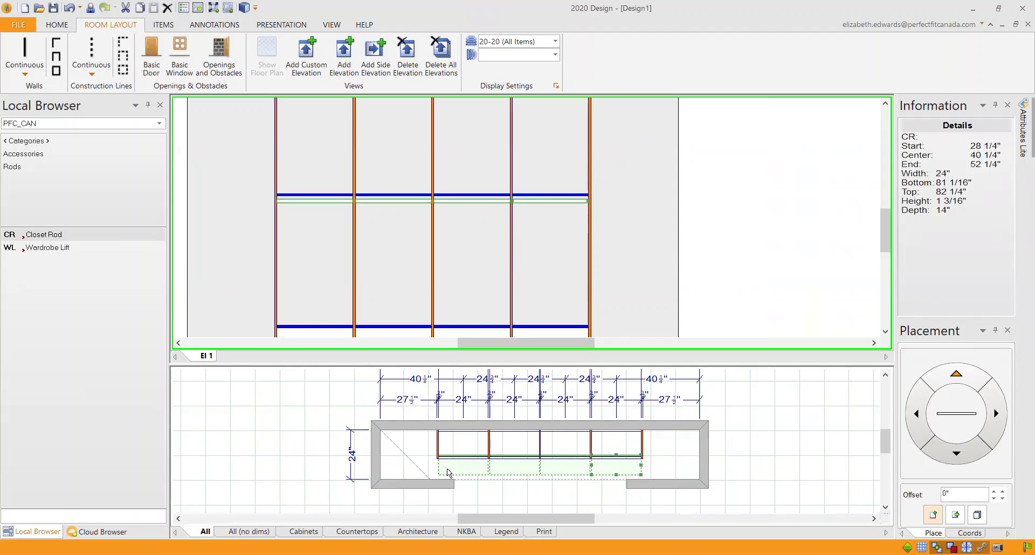